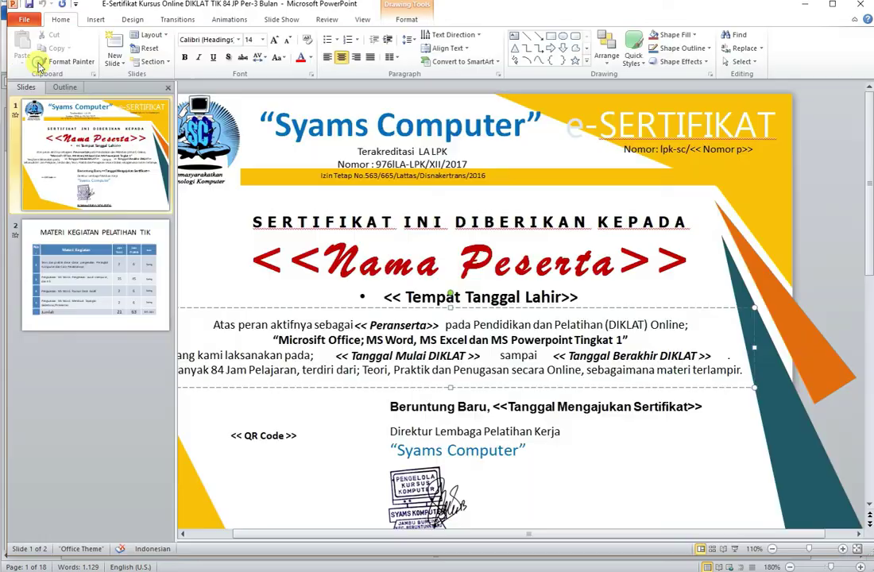
Step: Save the presentation as a copy named "E-Sertifikat Kursus Online DIKLAT TIK 84 JP Per-3 Bulan 2"
{"action": "left_click", "coordinate": [286, 237]}
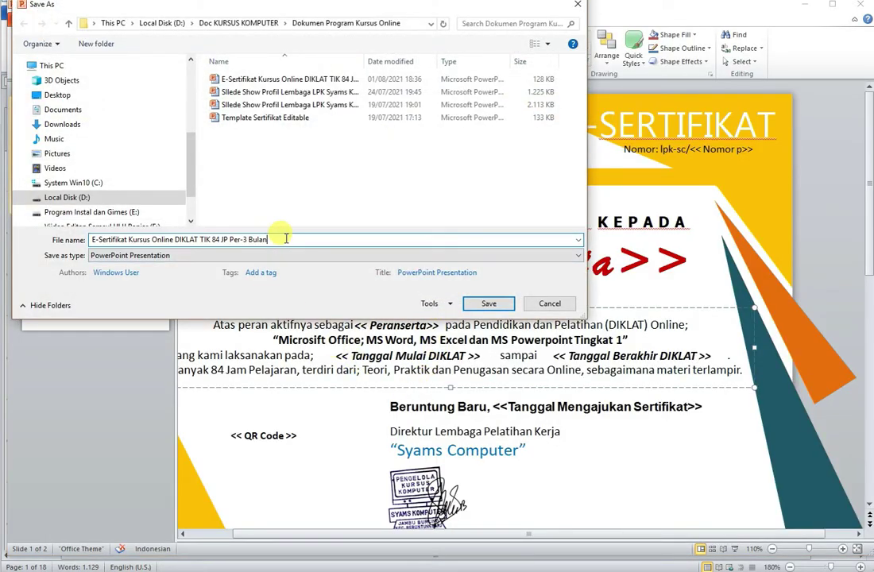
{"action": "type", "text": "2"}
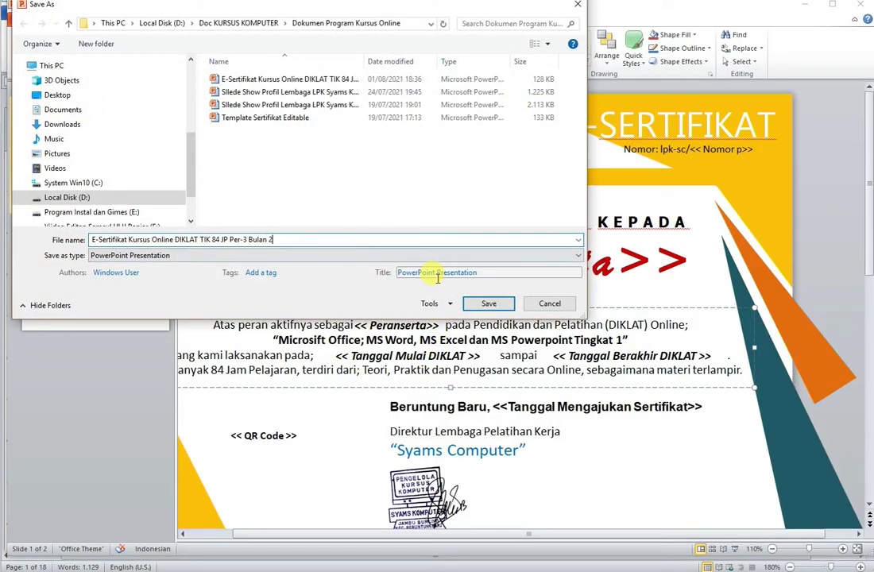
{"action": "left_click", "coordinate": [489, 302]}
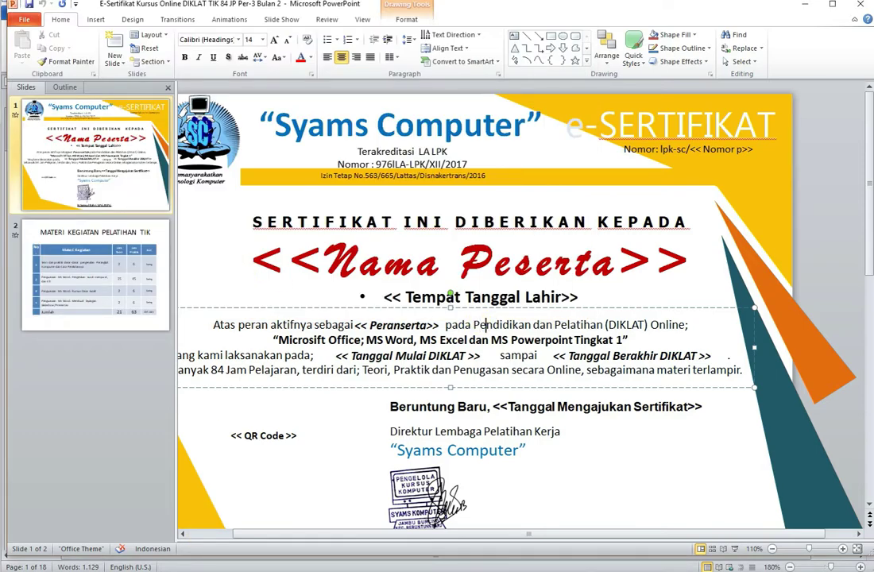
Step: Switch to the Chrome browser, search the web for "google drive" and open My Drive (Drive Saya)
{"action": "key", "text": "alt+Tab"}
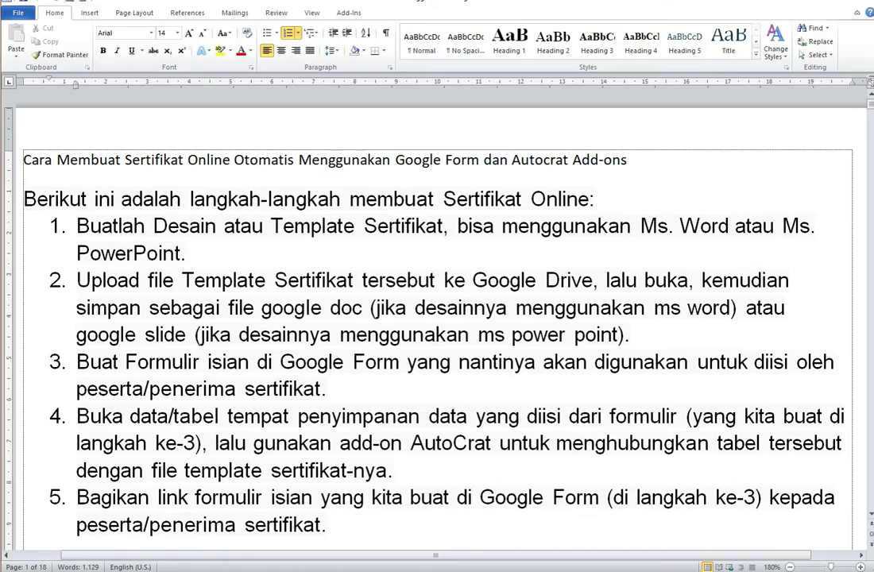
{"action": "key", "text": "alt+Tab"}
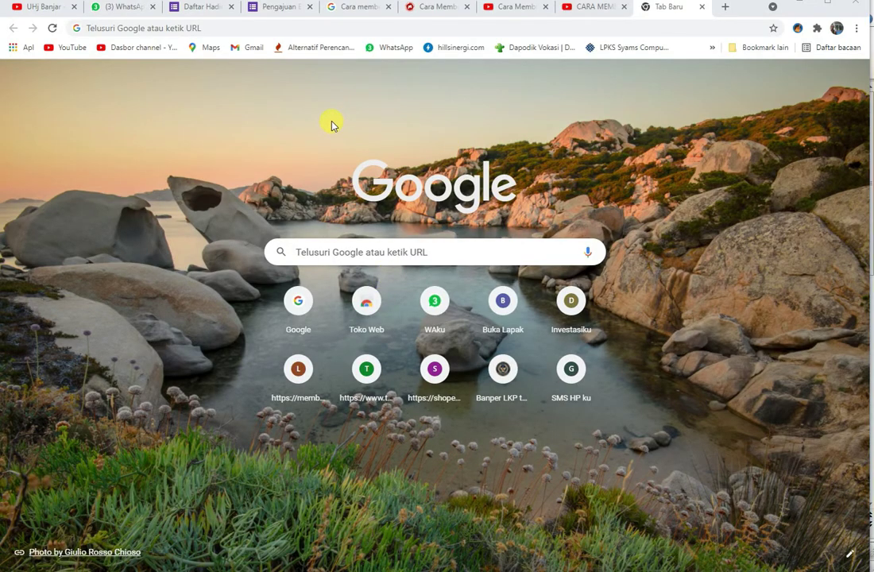
{"action": "left_click", "coordinate": [395, 252]}
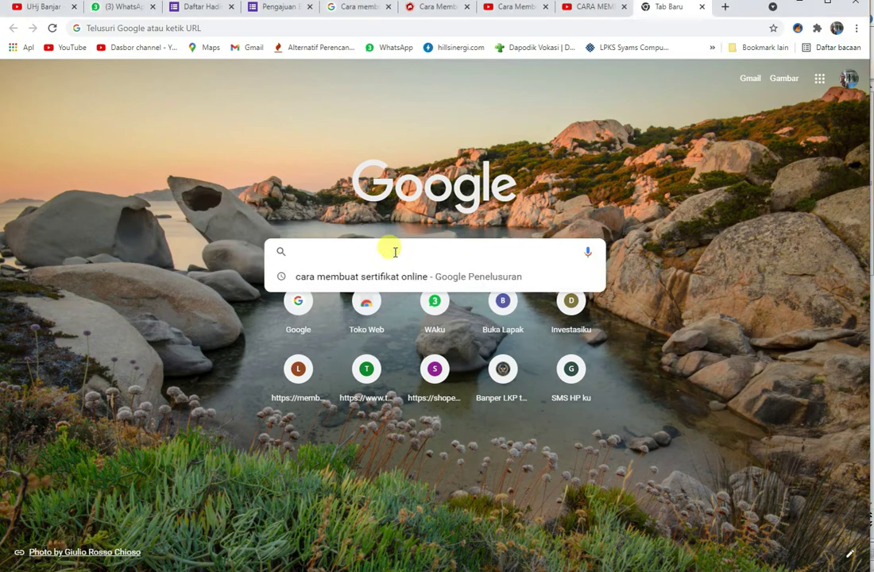
{"action": "type", "text": "google drive"}
{"action": "key", "text": "Return"}
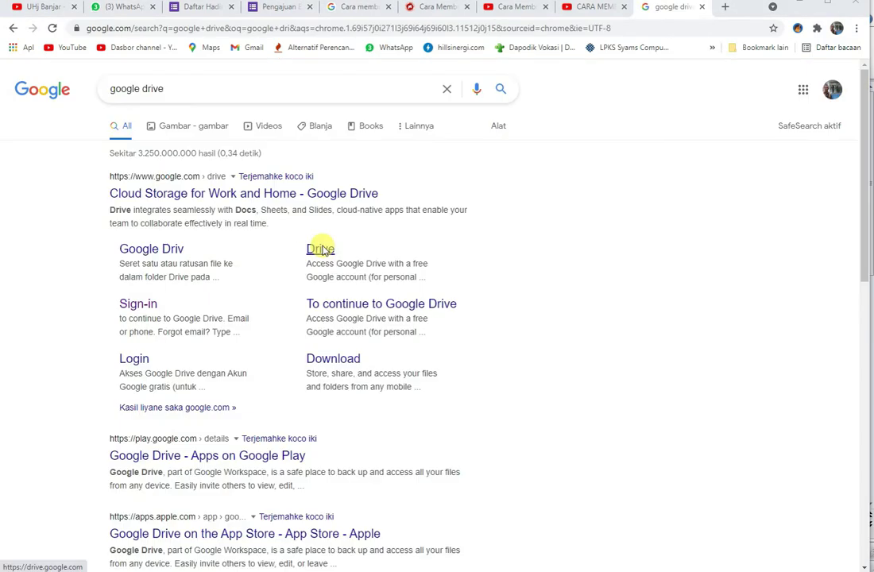
{"action": "left_click", "coordinate": [320, 248]}
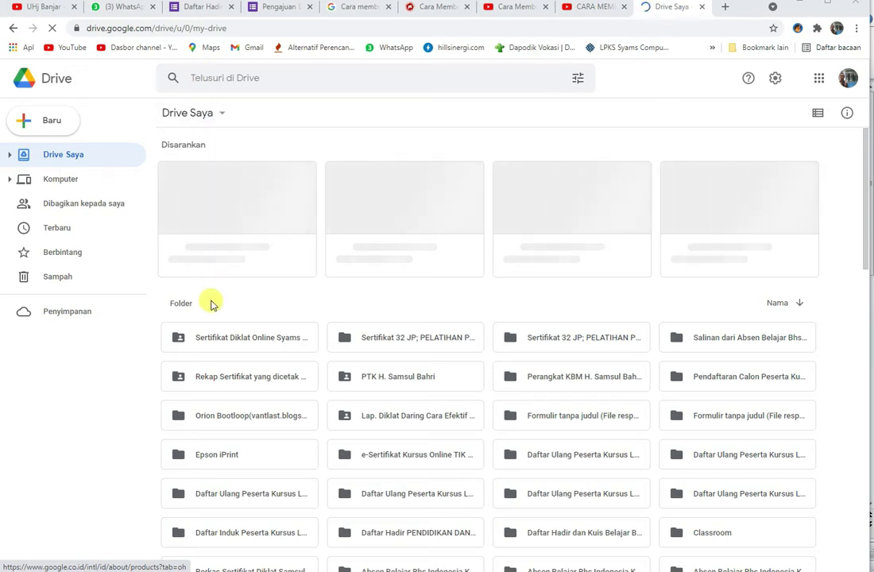
{"action": "left_click", "coordinate": [83, 165]}
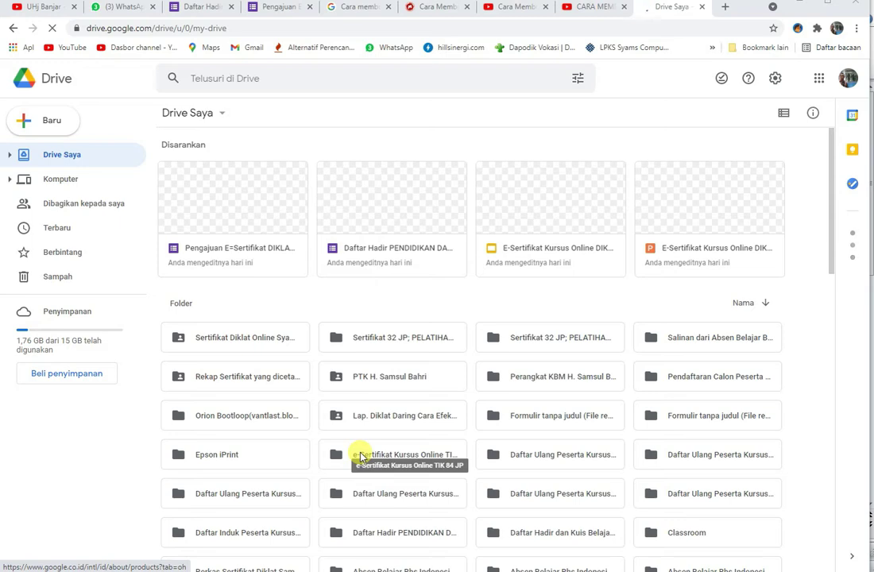
Step: Create a new folder named "E-sertifikat TIK 84 JP" in My Drive
{"action": "left_click", "coordinate": [39, 122]}
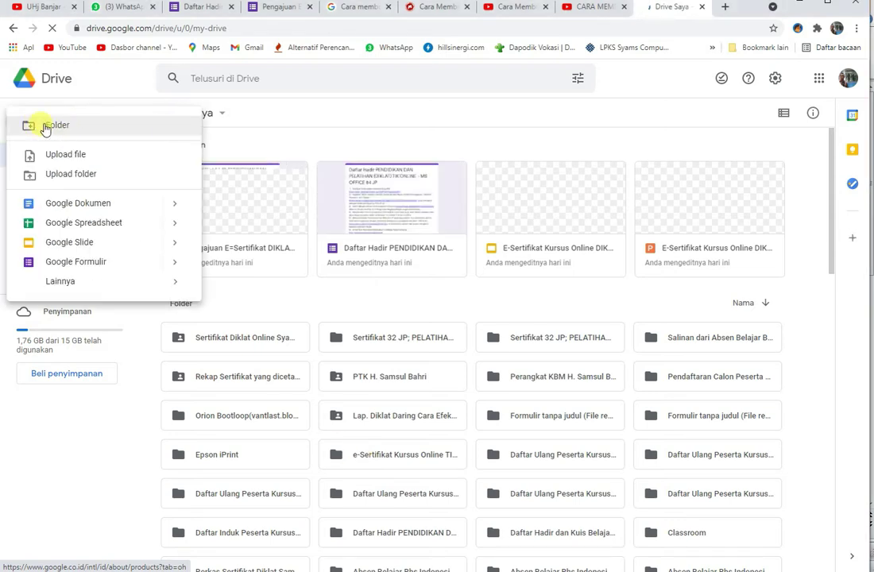
{"action": "left_click", "coordinate": [62, 127]}
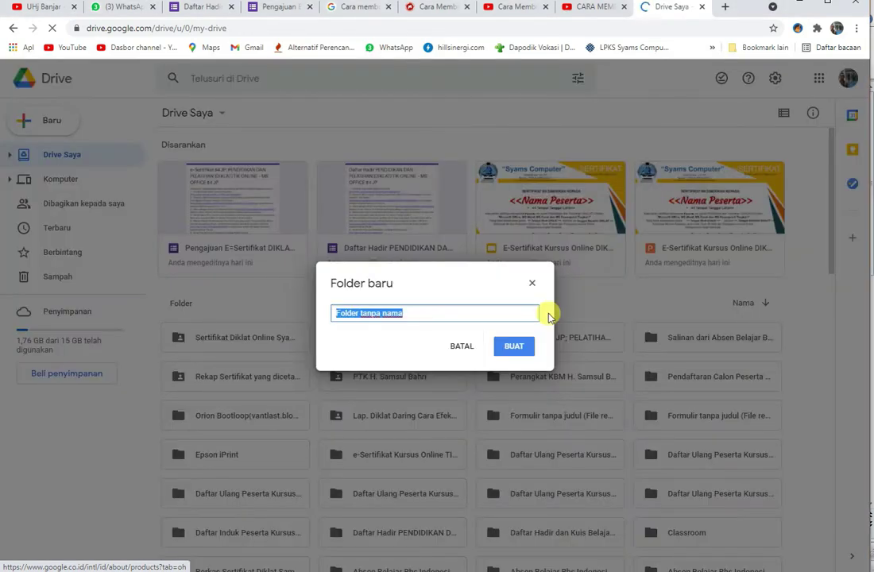
{"action": "type", "text": "E-s"}
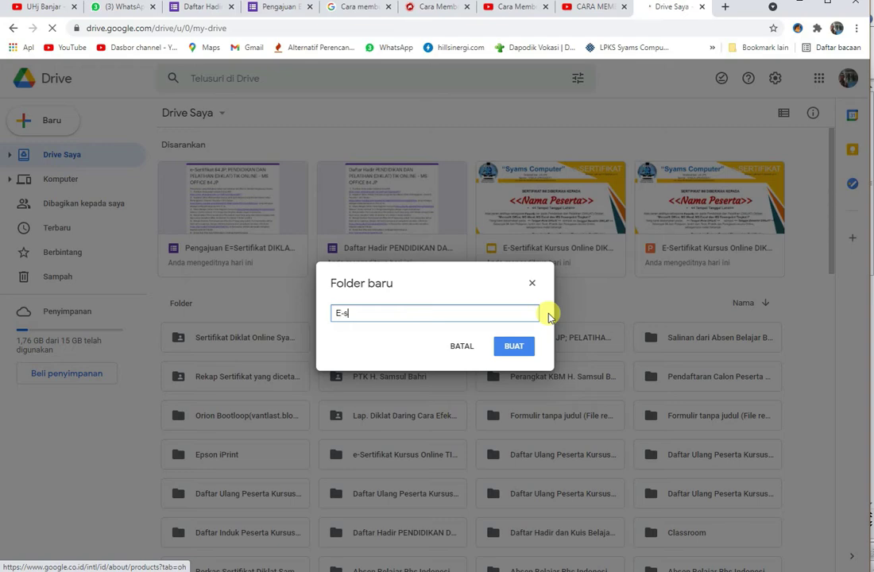
{"action": "type", "text": "ertifikat TIK 84 JP"}
{"action": "left_click", "coordinate": [512, 352]}
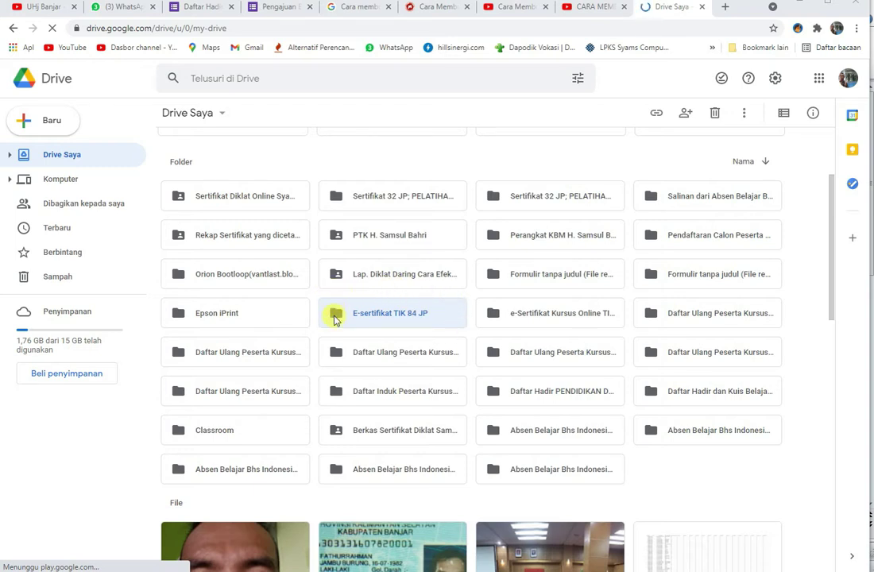
Step: Upload the PowerPoint file "E-Sertifikat Kursus Online DIKLAT TIK 84 JP Per-3 Bulan 2" into the "E-sertifikat TIK 84 JP" folder
{"action": "double_click", "coordinate": [333, 318]}
{"action": "right_click", "coordinate": [299, 209]}
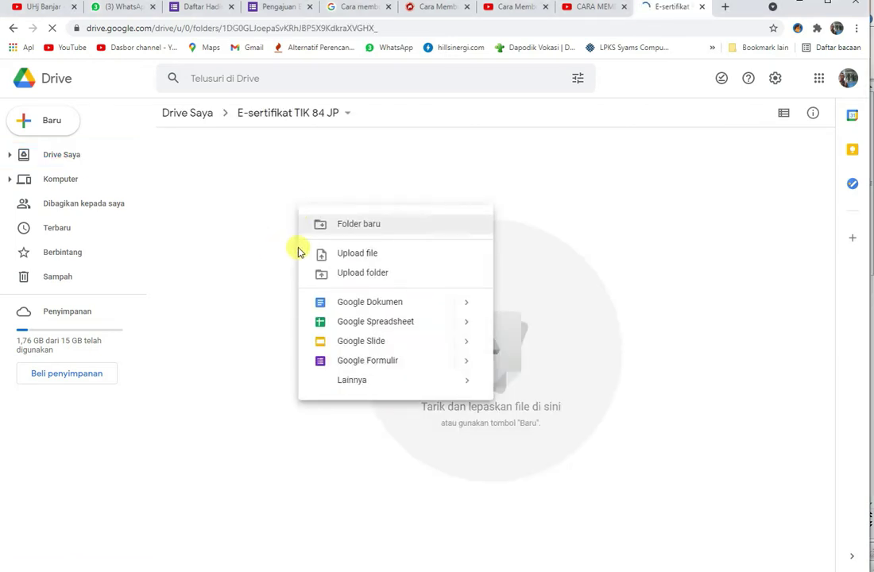
{"action": "left_click", "coordinate": [372, 255]}
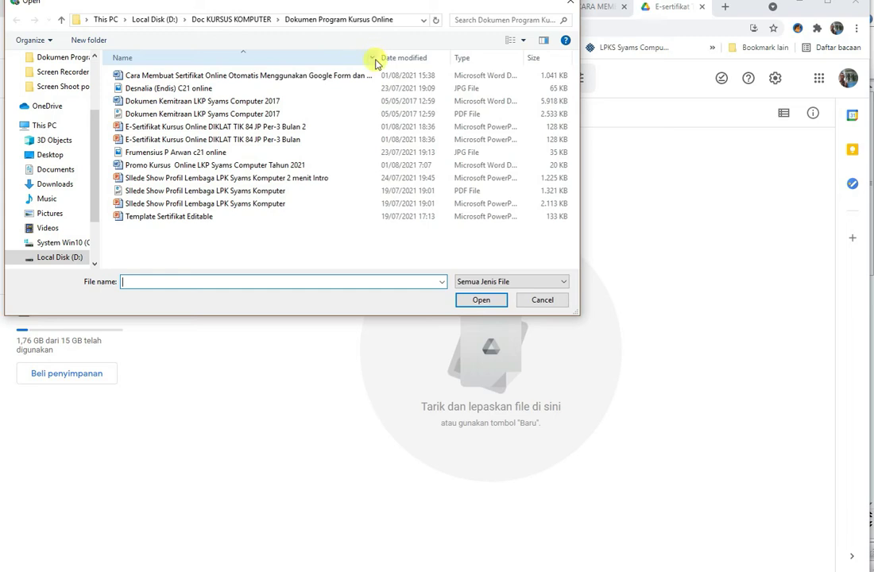
{"action": "double_click", "coordinate": [216, 140]}
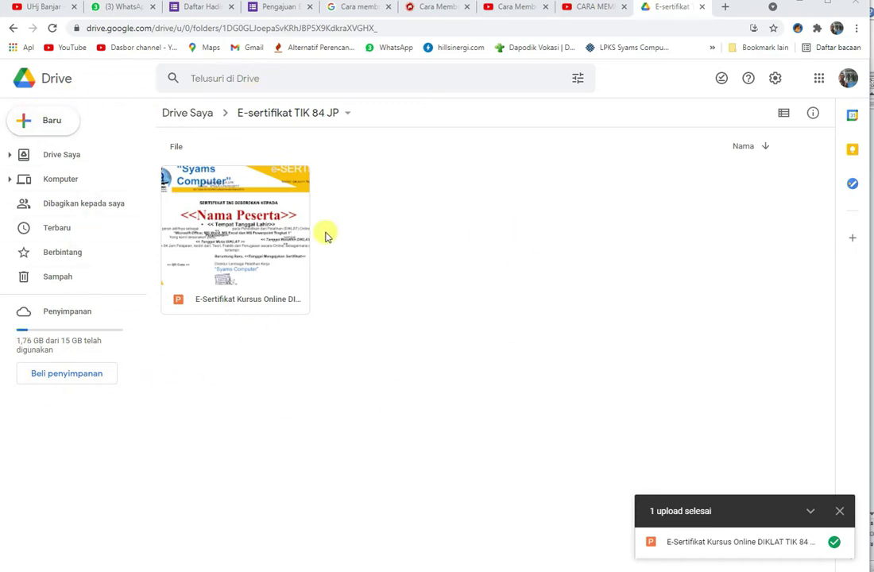
Step: Open the uploaded PowerPoint certificate with Google Slides
{"action": "right_click", "coordinate": [256, 214]}
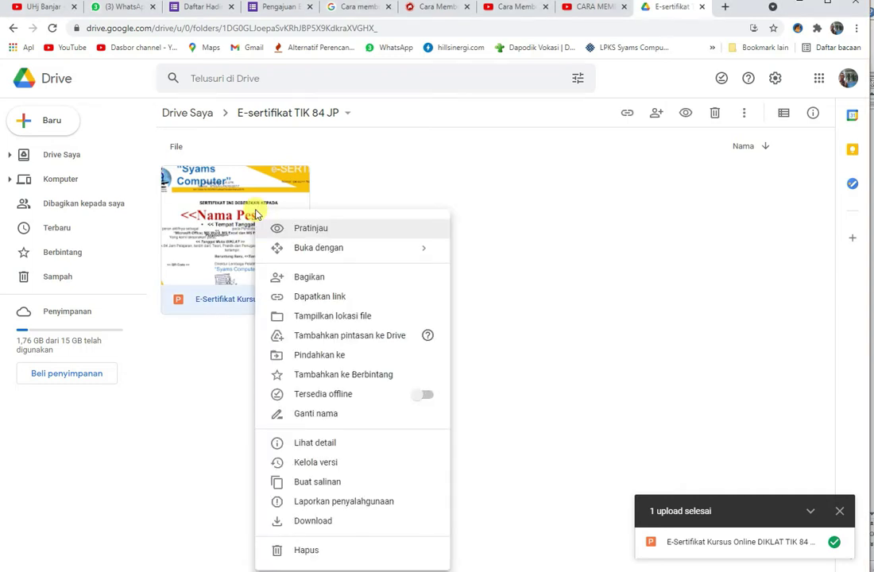
{"action": "mouse_move", "coordinate": [413, 247]}
{"action": "left_click", "coordinate": [523, 259]}
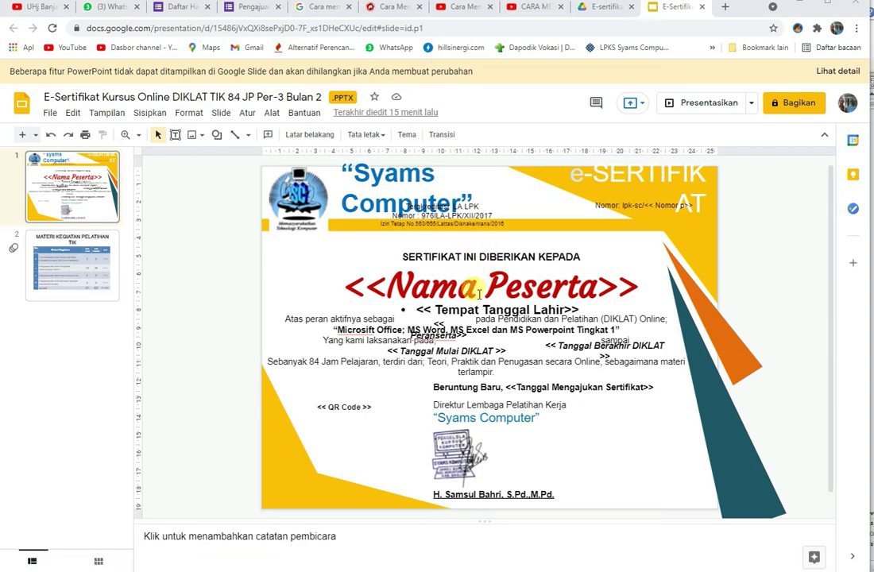
Step: Reduce the font size of the "Syams Computer" heading on the first slide so it fits on one line
{"action": "left_click", "coordinate": [384, 209]}
{"action": "triple_click", "coordinate": [390, 188]}
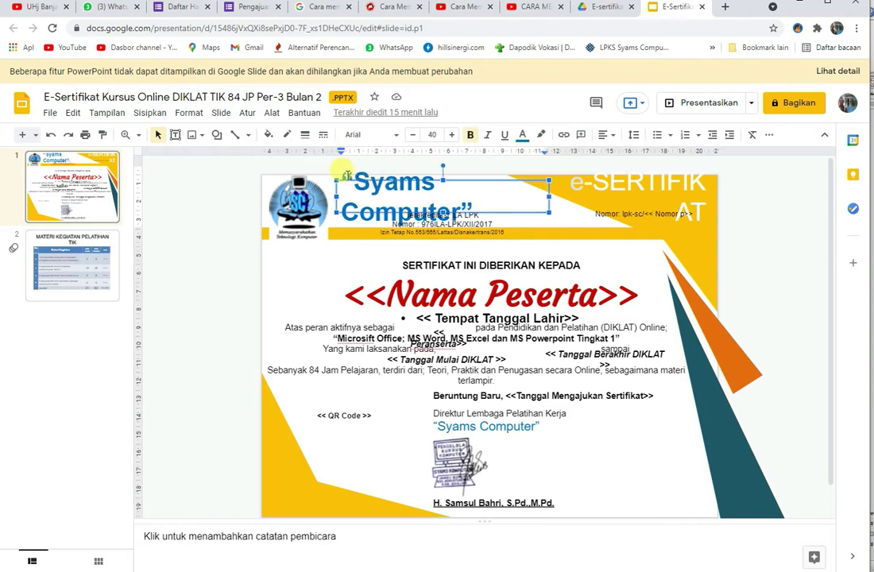
{"action": "key", "text": "ctrl+shift+comma"}
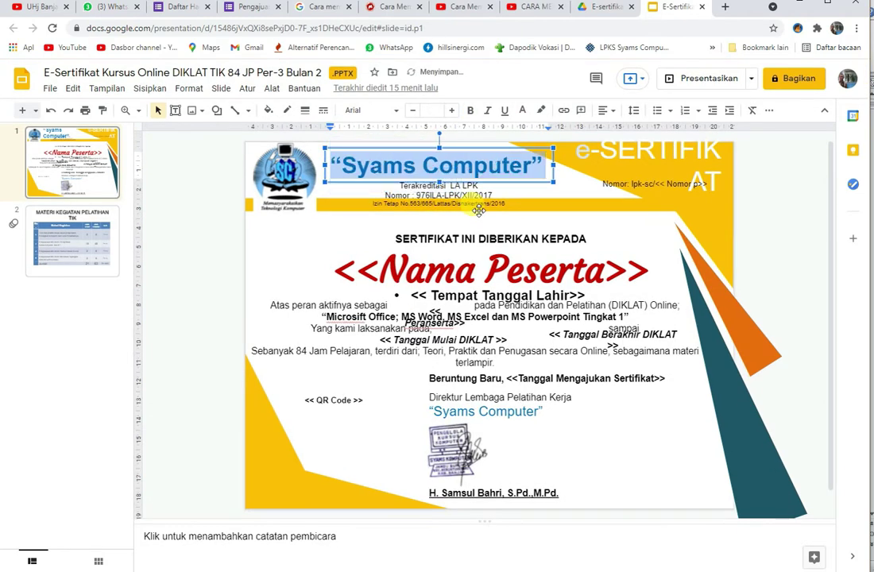
Step: Save the certificate presentation as a Google Slides file
{"action": "left_click", "coordinate": [592, 155]}
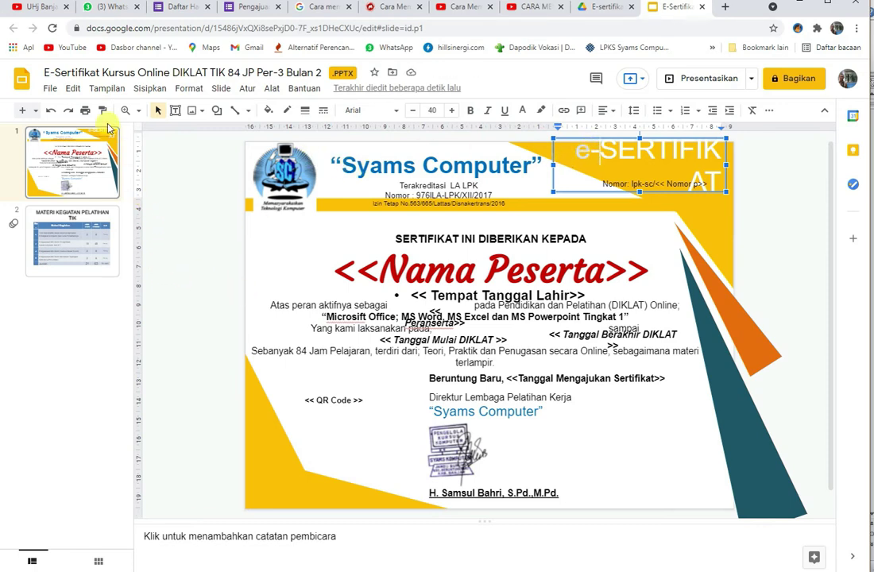
{"action": "left_click", "coordinate": [50, 88]}
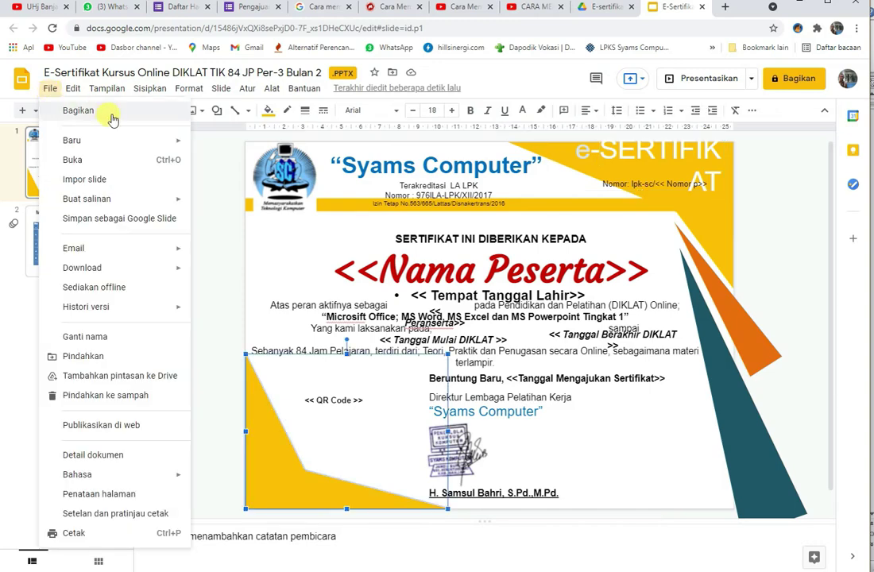
{"action": "left_click", "coordinate": [107, 220]}
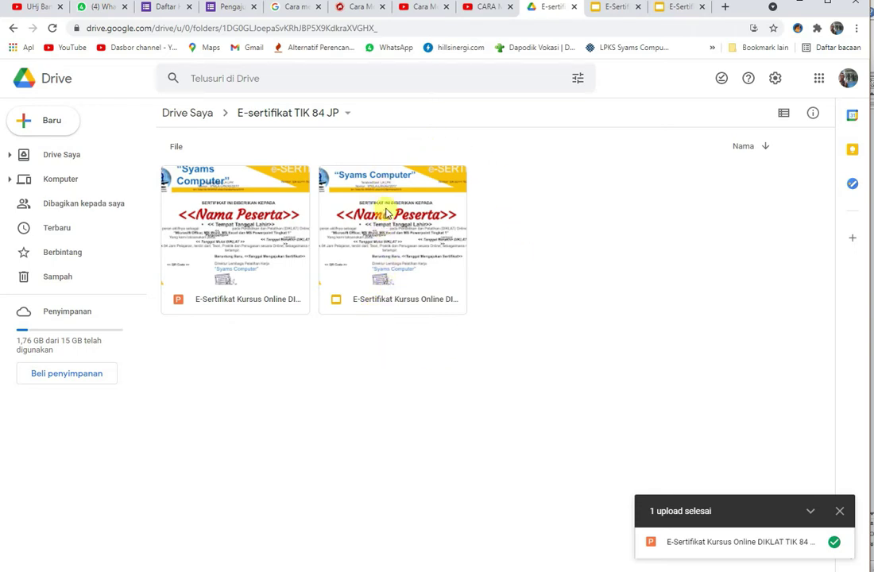
{"action": "right_click", "coordinate": [376, 196]}
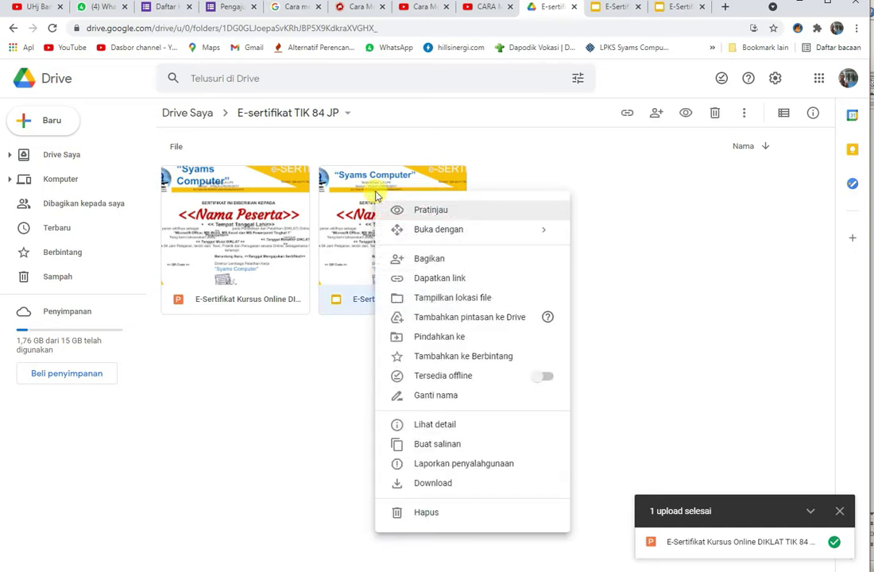
{"action": "mouse_move", "coordinate": [548, 237]}
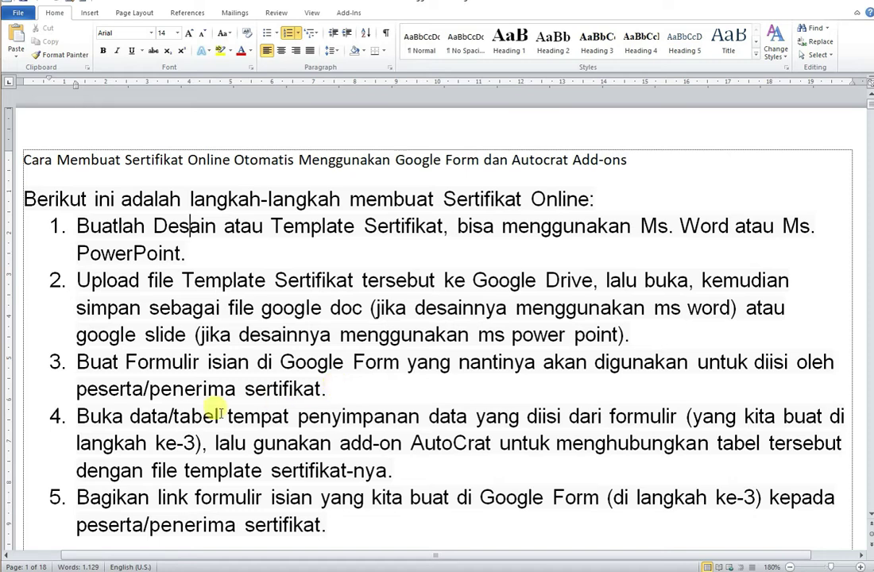
Step: Switch to PowerPoint and review the certificate's placeholders for participant name, certificate number, and place and date of birth
{"action": "key", "text": "alt+Tab"}
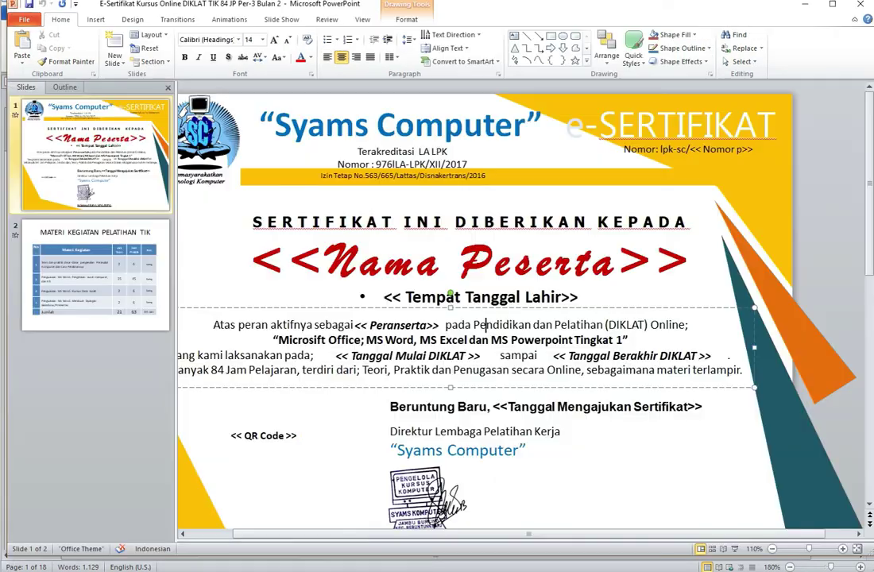
{"action": "left_click", "coordinate": [360, 262]}
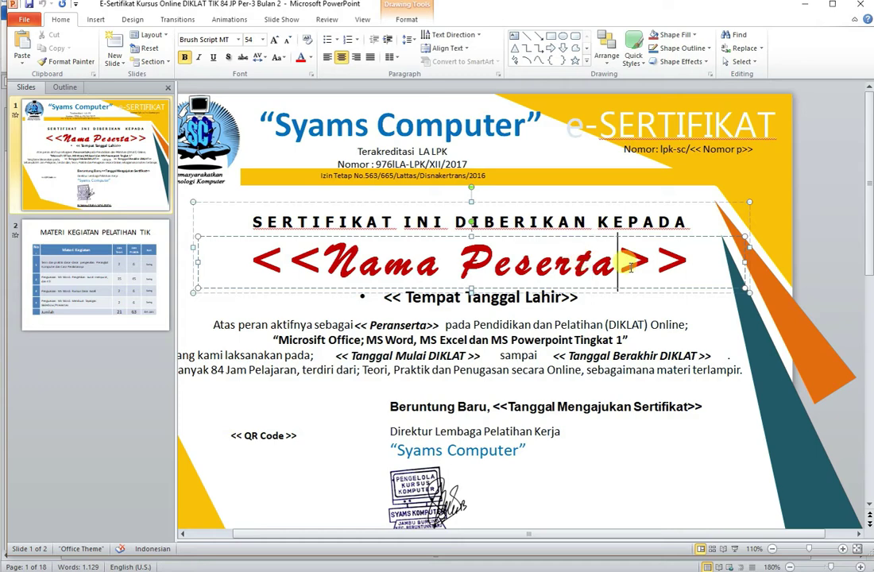
{"action": "left_click", "coordinate": [383, 262]}
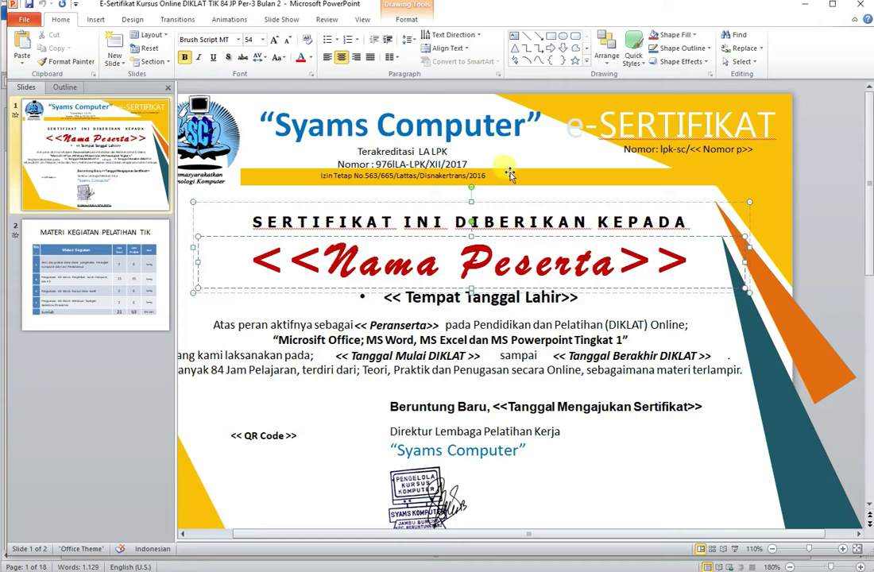
{"action": "left_click", "coordinate": [721, 148]}
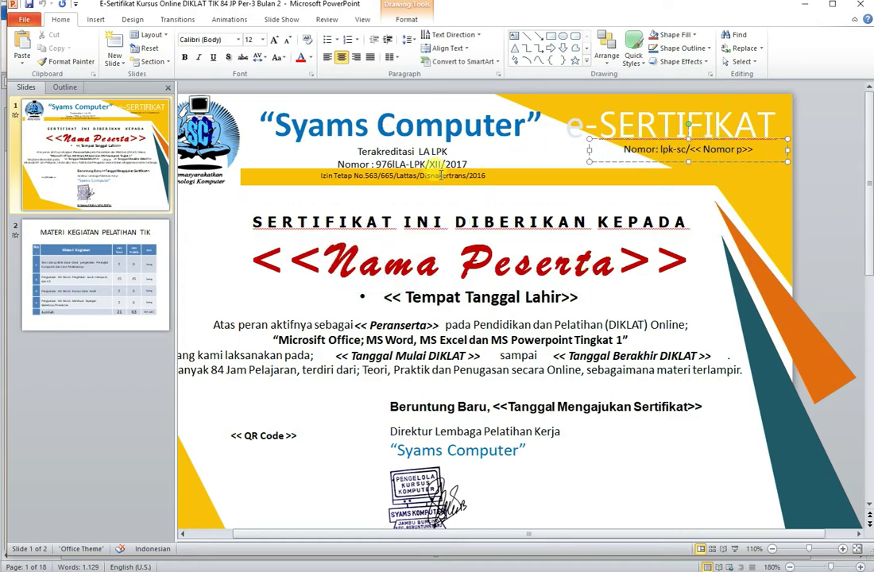
{"action": "left_click", "coordinate": [439, 291]}
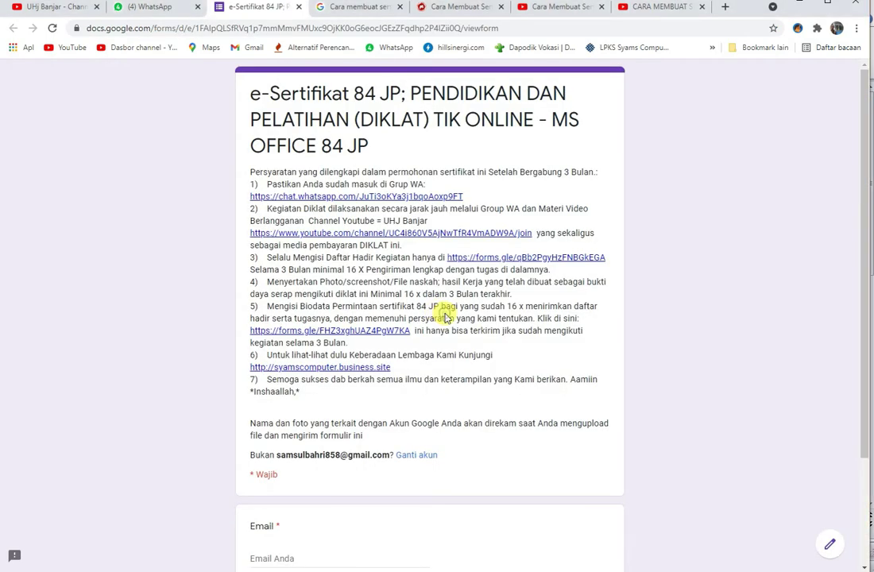
Step: Review the e-certificate request form in the Google Forms editor, including its questions and the sample certificate image
{"action": "scroll", "coordinate": [445, 314], "scroll_direction": "down", "scroll_amount": 3}
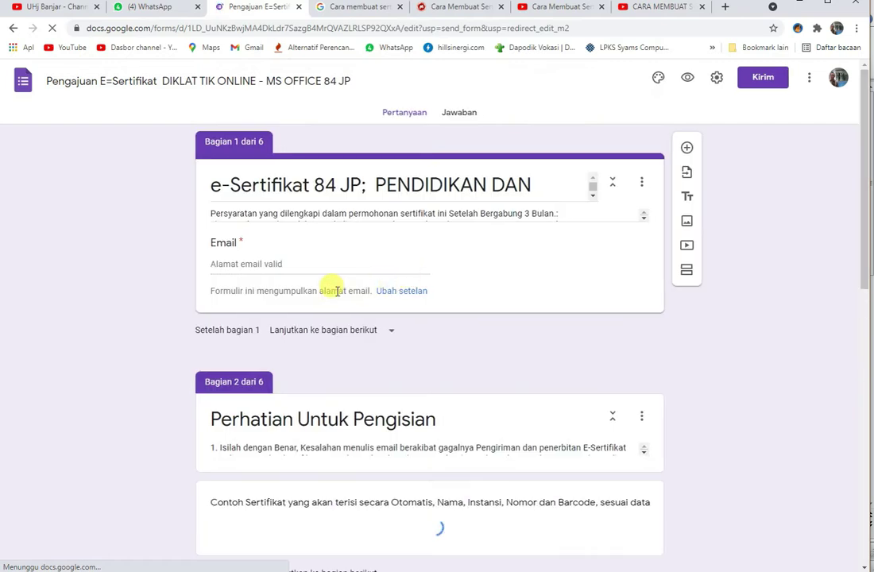
{"action": "scroll", "coordinate": [377, 308], "scroll_direction": "down", "scroll_amount": 10}
{"action": "scroll", "coordinate": [367, 342], "scroll_direction": "up", "scroll_amount": 15}
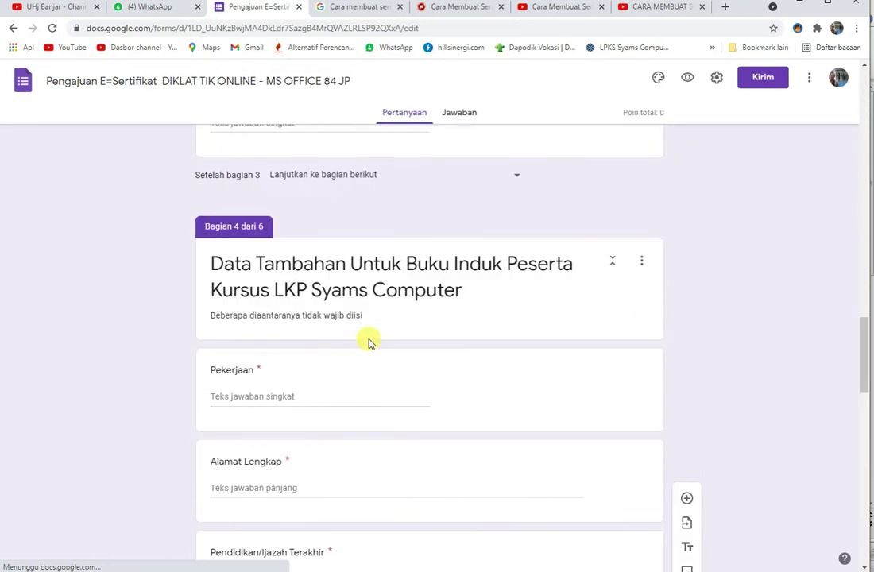
{"action": "scroll", "coordinate": [384, 262], "scroll_direction": "up", "scroll_amount": 6}
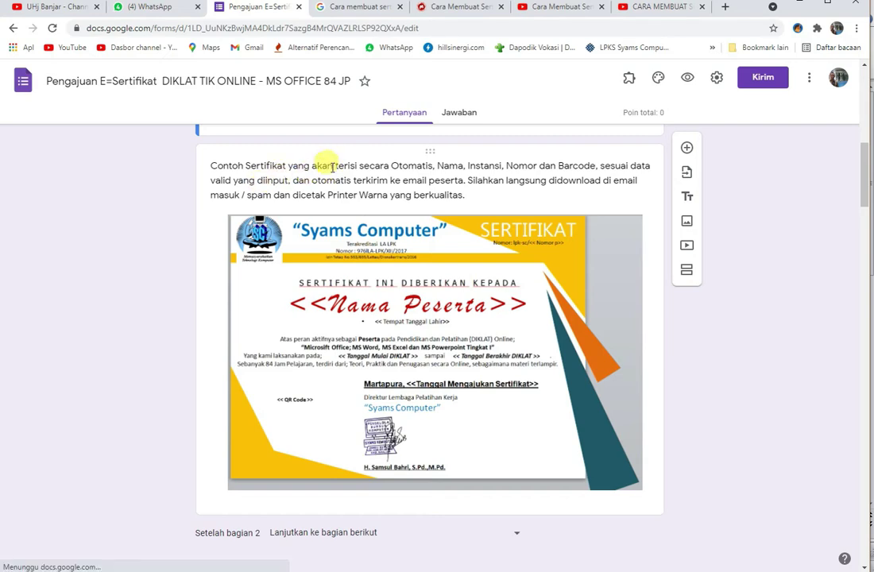
{"action": "scroll", "coordinate": [328, 455], "scroll_direction": "down", "scroll_amount": 5}
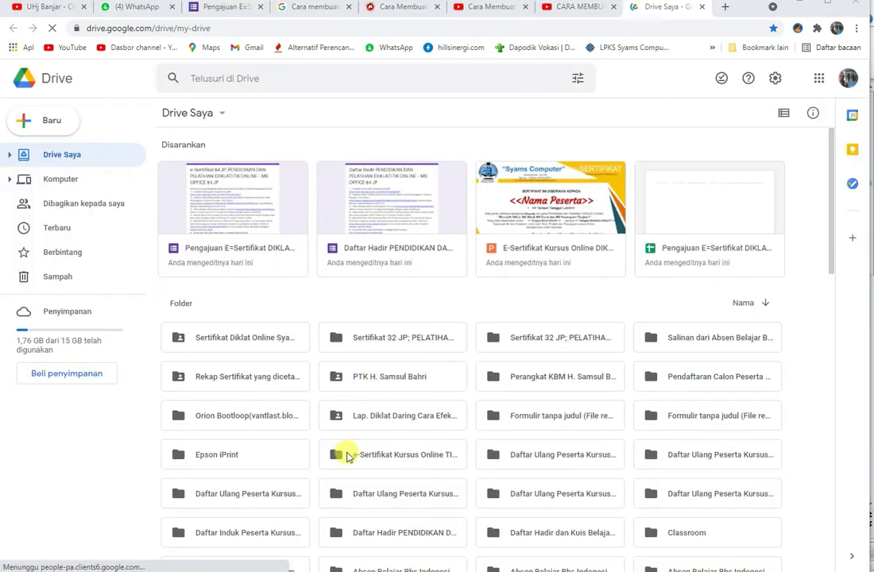
Step: Create a blank Google Form in the "e-Sertifikat Kursus Online TIK 84 JP" folder and give the form that same name and title
{"action": "double_click", "coordinate": [369, 454]}
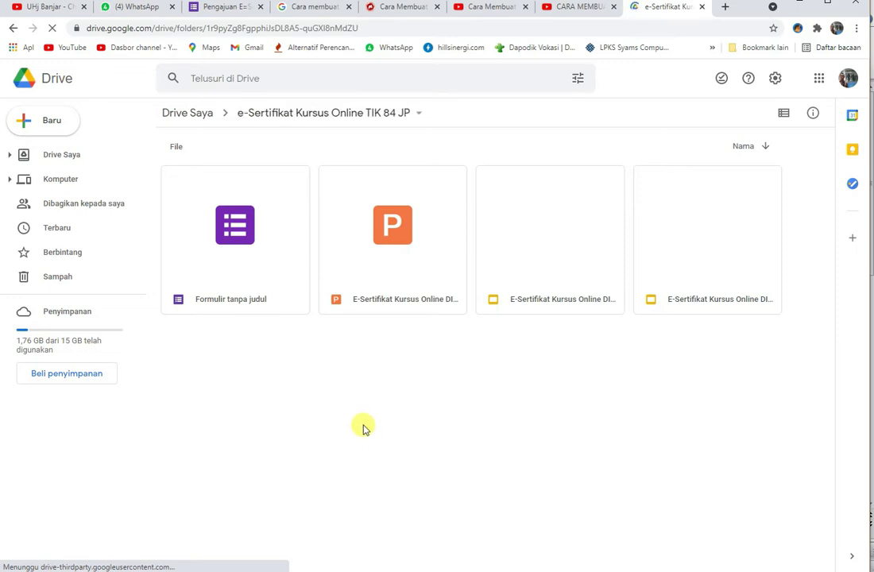
{"action": "right_click", "coordinate": [336, 363]}
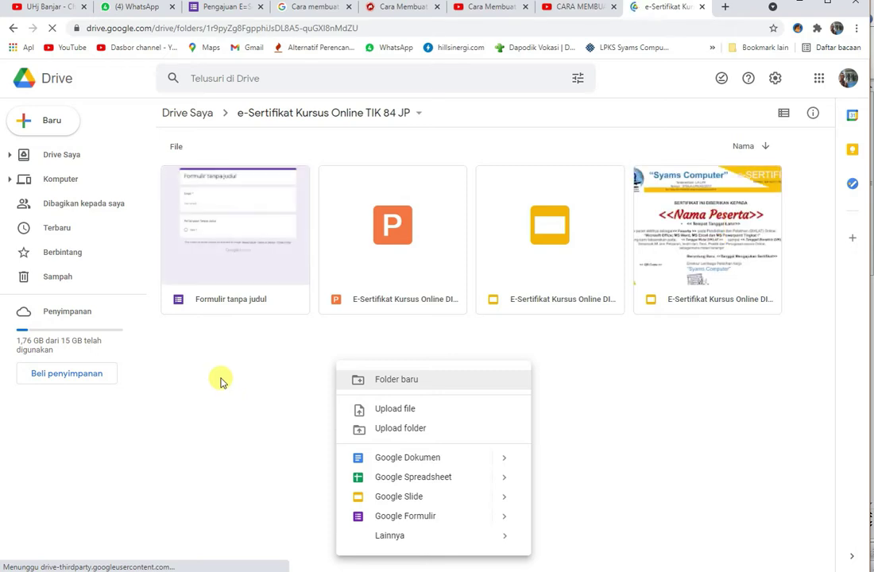
{"action": "left_click", "coordinate": [451, 518]}
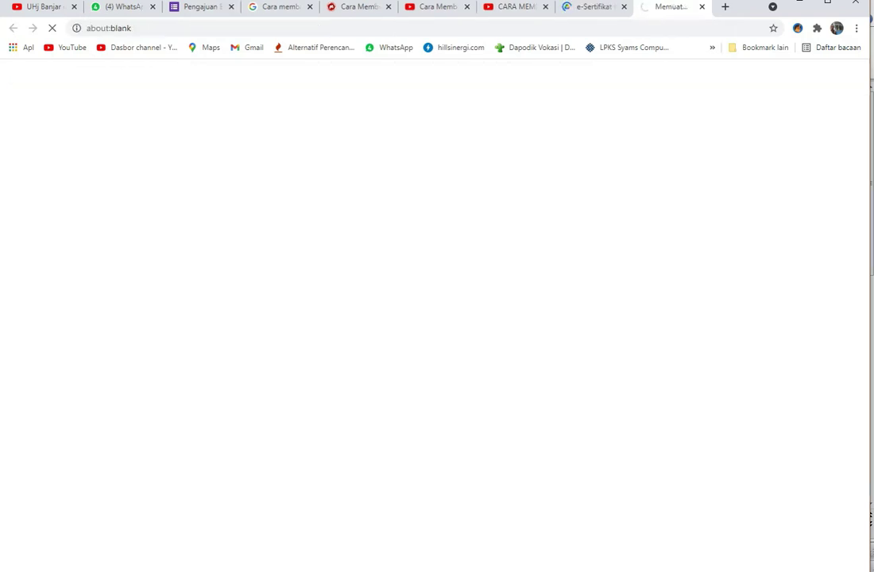
{"action": "left_click", "coordinate": [82, 81]}
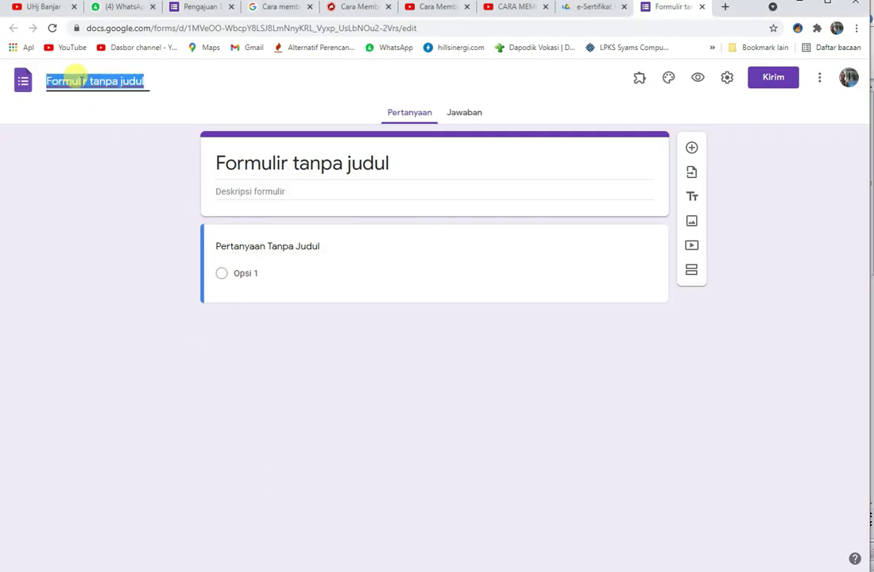
{"action": "type", "text": "e-Sertifikat Kursus Online TIK 84 JP"}
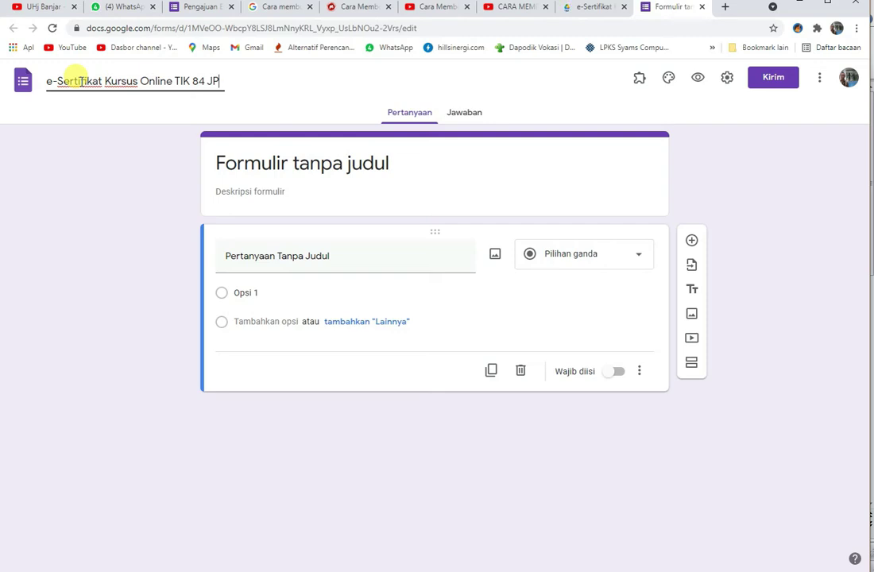
{"action": "left_click", "coordinate": [317, 165]}
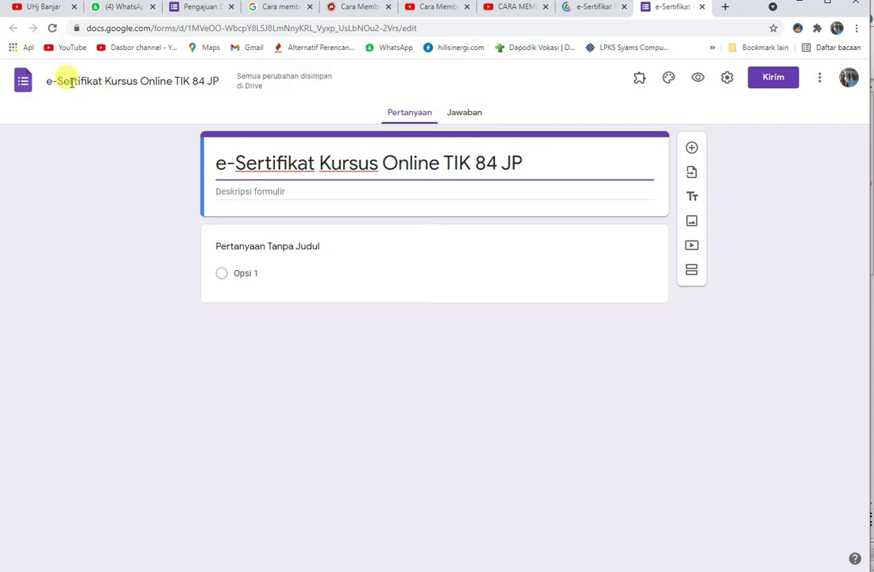
Step: Turn the untitled first question into a required short-answer question called "Nama"
{"action": "left_click", "coordinate": [260, 246]}
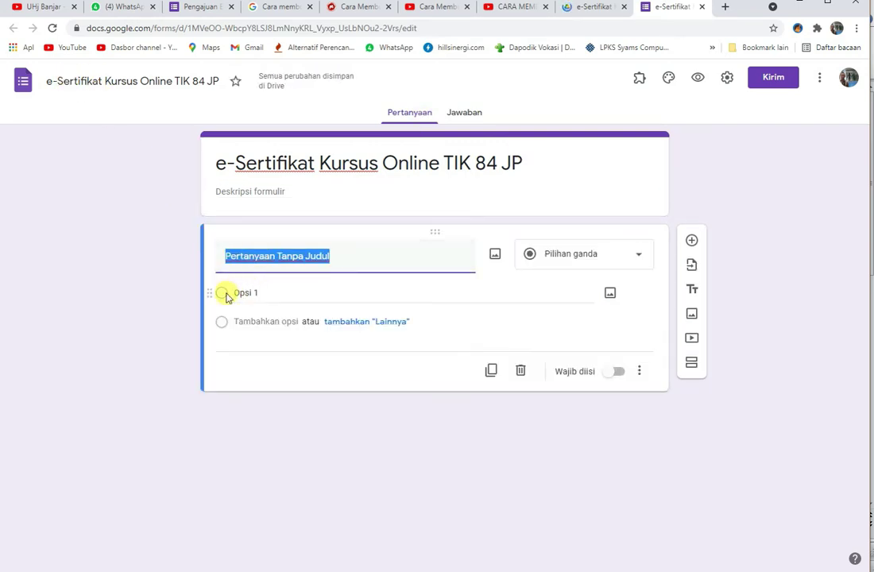
{"action": "type", "text": "Nama"}
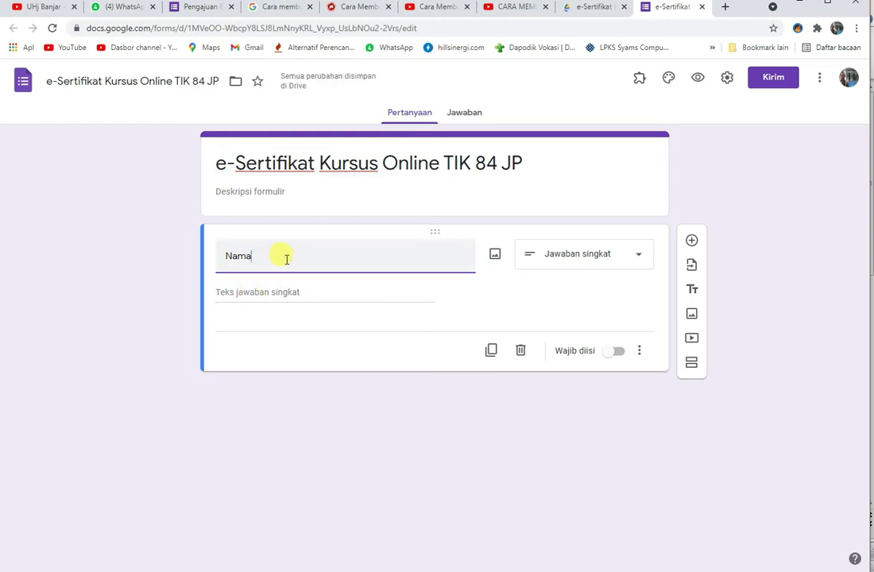
{"action": "left_click", "coordinate": [611, 352]}
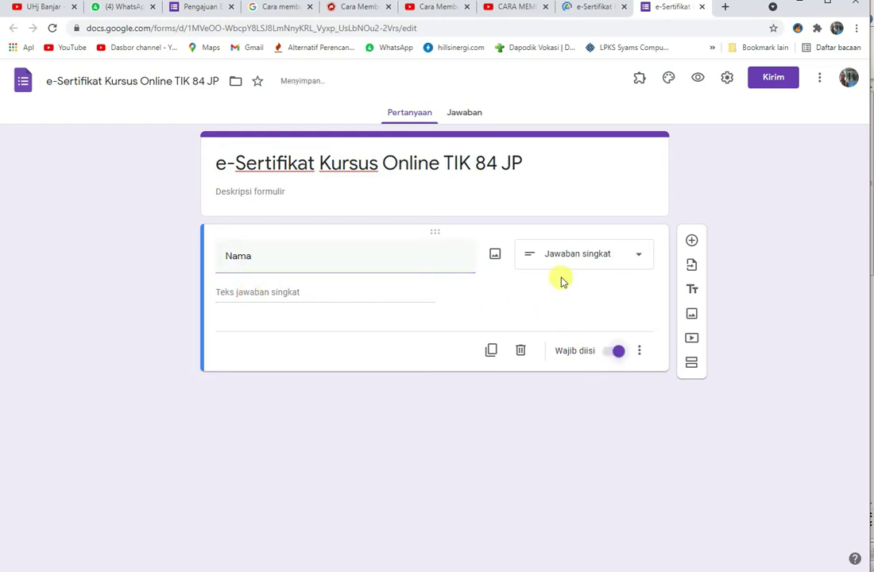
Step: Duplicate the short-answer question twice to add required questions "Tempat Tanggal Lahir" and "Unit kerja"
{"action": "left_click", "coordinate": [491, 350]}
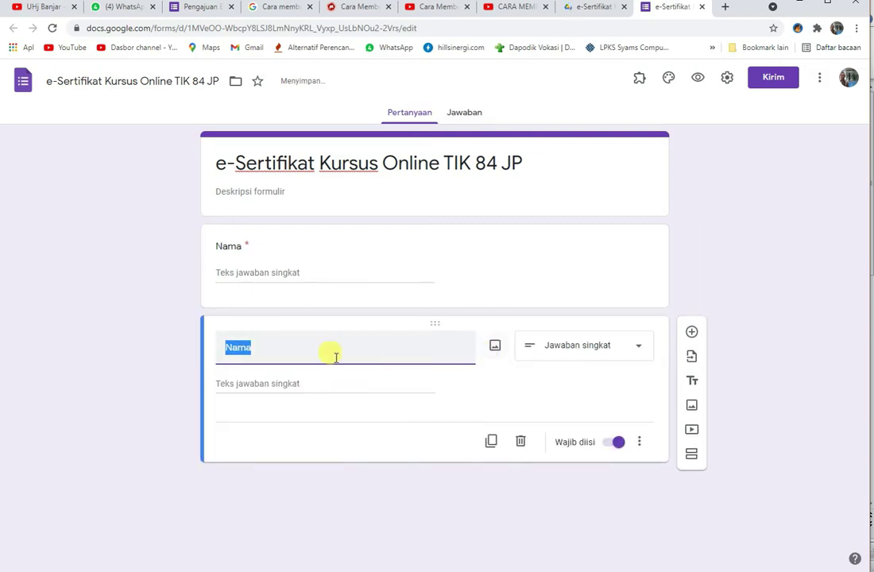
{"action": "type", "text": "Tempat Tanggal Lahir"}
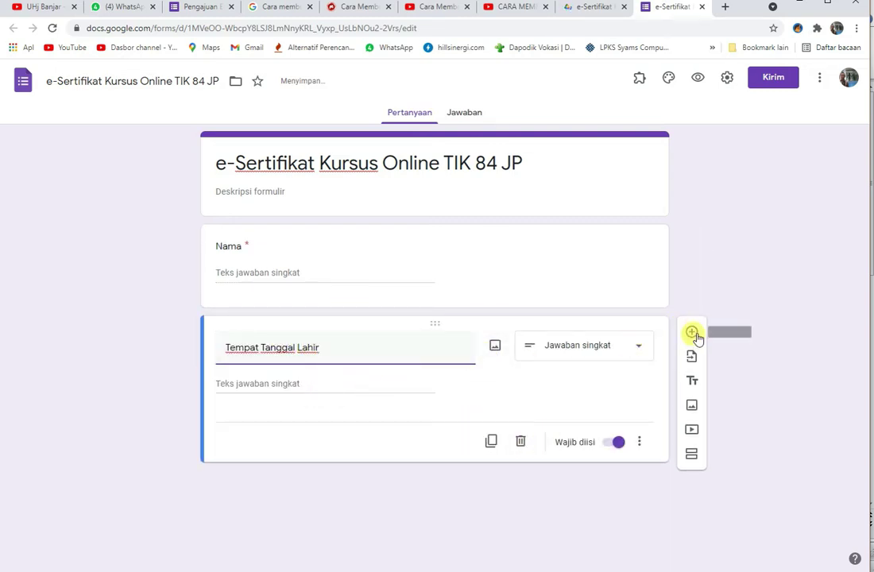
{"action": "left_click", "coordinate": [491, 441]}
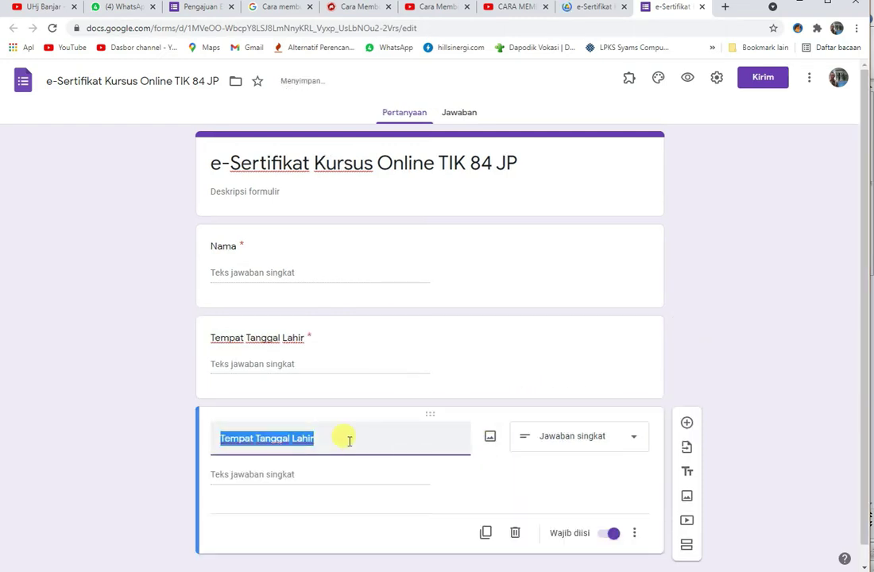
{"action": "type", "text": "Unit kerja"}
Step: Duplicate the "Unit kerja" question and rename the copy "Kata Kunci"
{"action": "left_click", "coordinate": [485, 532]}
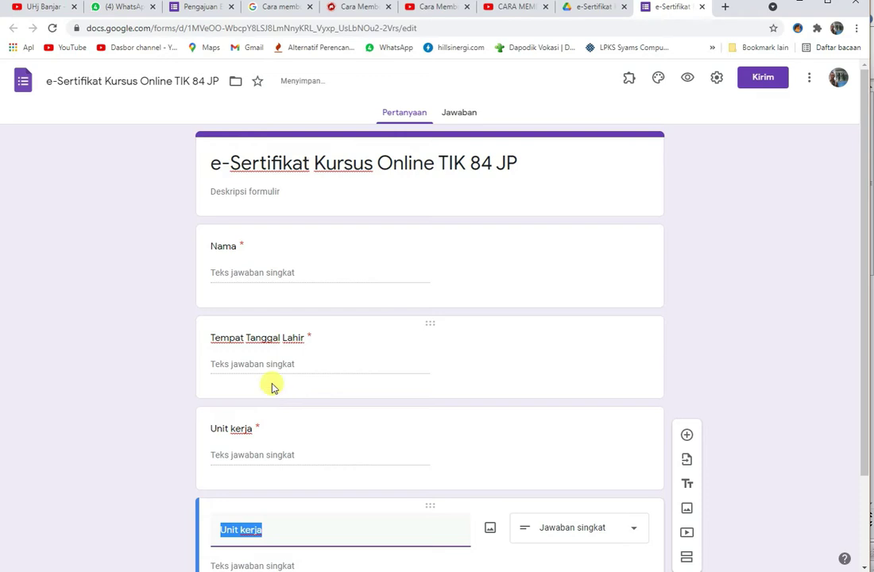
{"action": "type", "text": "Tokin"}
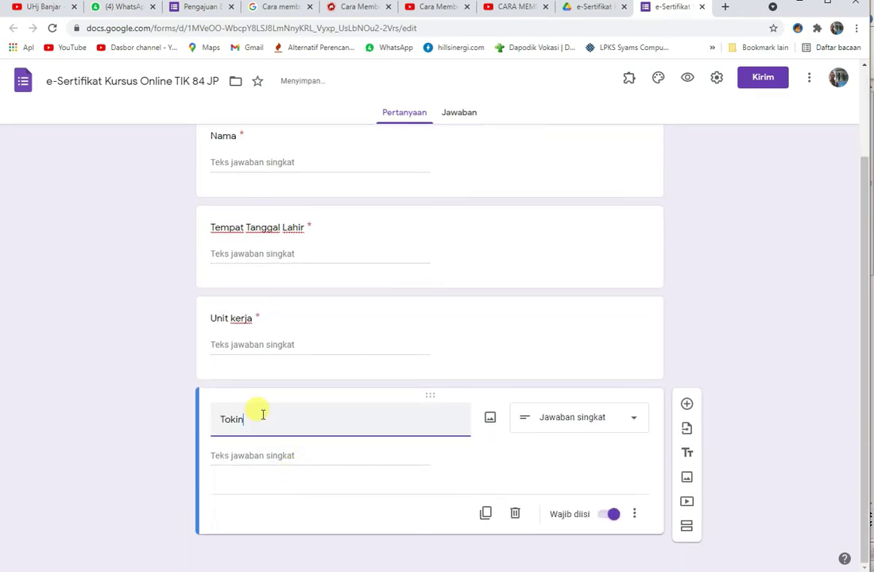
{"action": "key", "text": "BackSpace"}
{"action": "key", "text": "BackSpace"}
{"action": "key", "text": "BackSpace"}
{"action": "key", "text": "BackSpace"}
{"action": "type", "text": "Kata Kunci"}
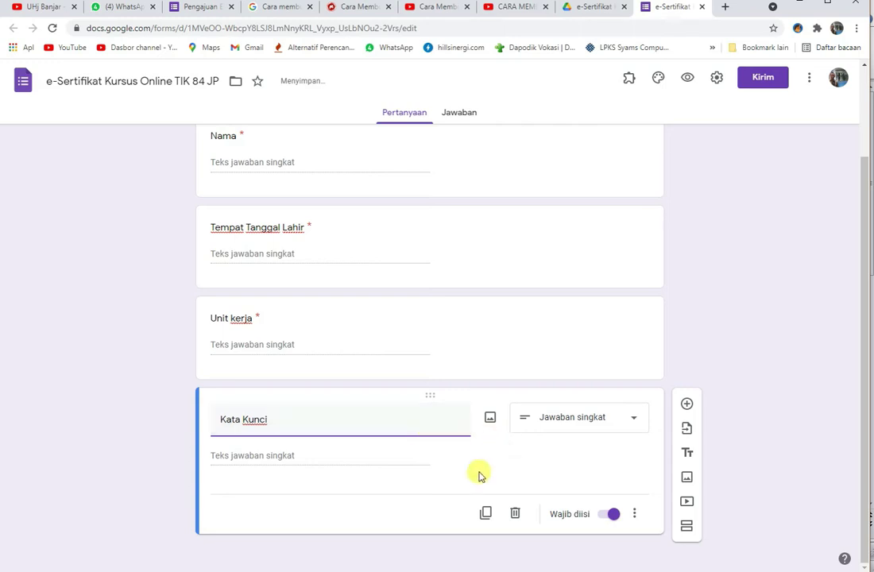
Step: Add "Teks" / "Berisi" response validation to "Kata Kunci", entering the access keyword and the error text "Tokib salah Hubungi Admin"
{"action": "left_click", "coordinate": [614, 517]}
{"action": "left_click", "coordinate": [633, 513]}
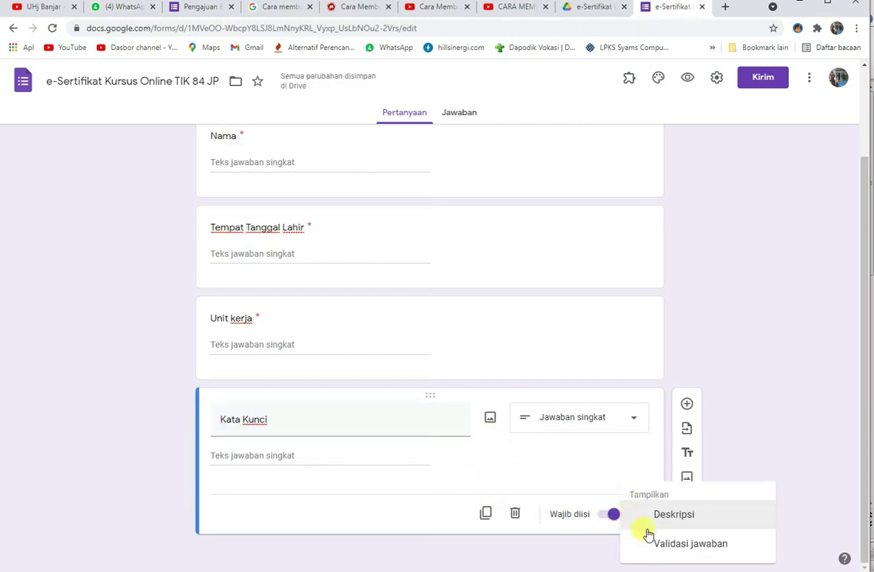
{"action": "left_click", "coordinate": [671, 544]}
{"action": "left_click", "coordinate": [288, 492]}
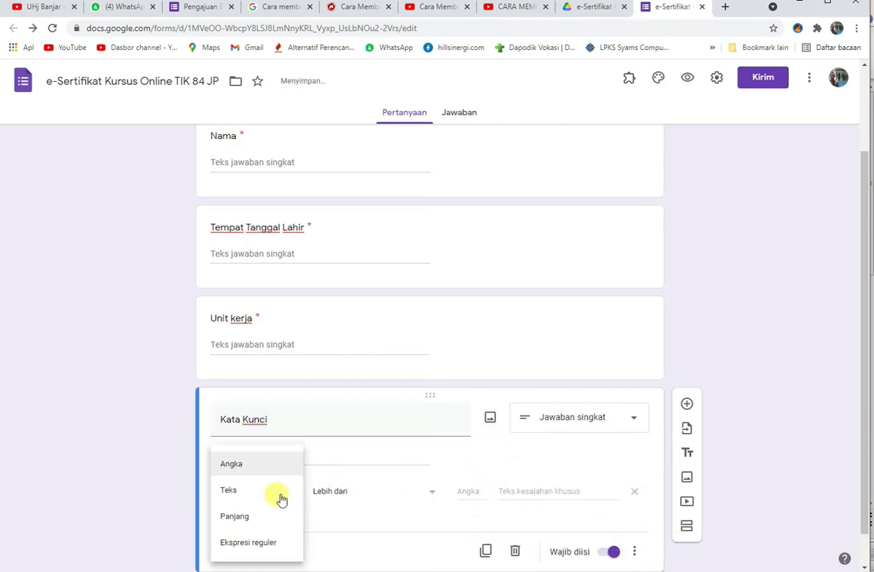
{"action": "left_click", "coordinate": [236, 494]}
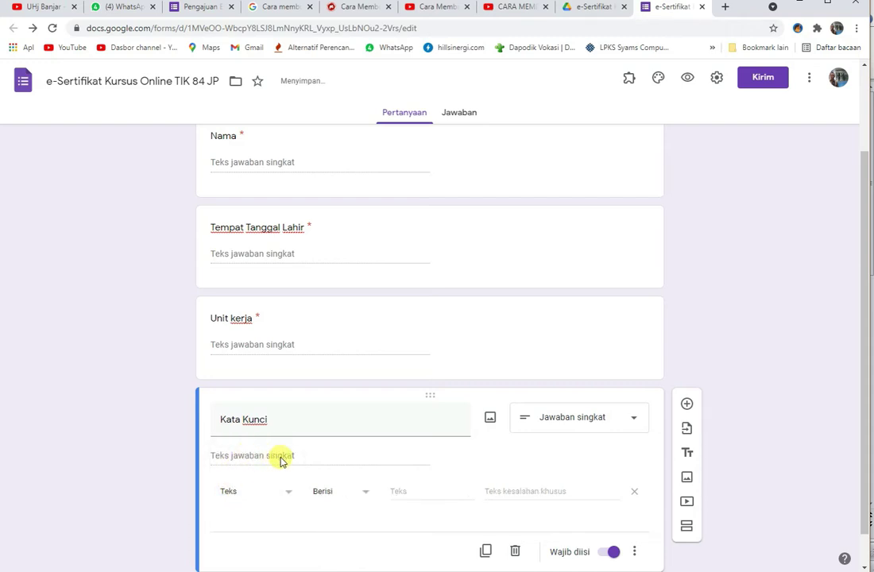
{"action": "left_click", "coordinate": [396, 491]}
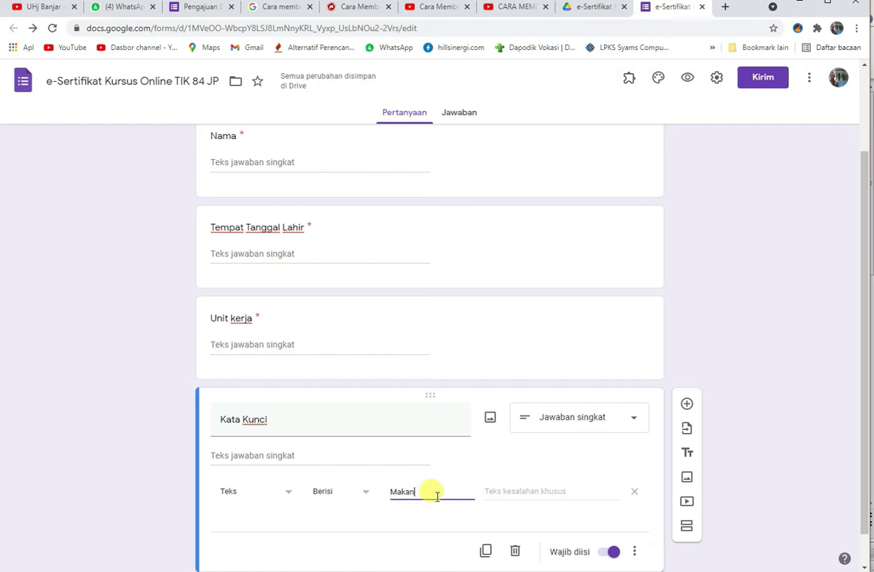
{"action": "left_click", "coordinate": [512, 493]}
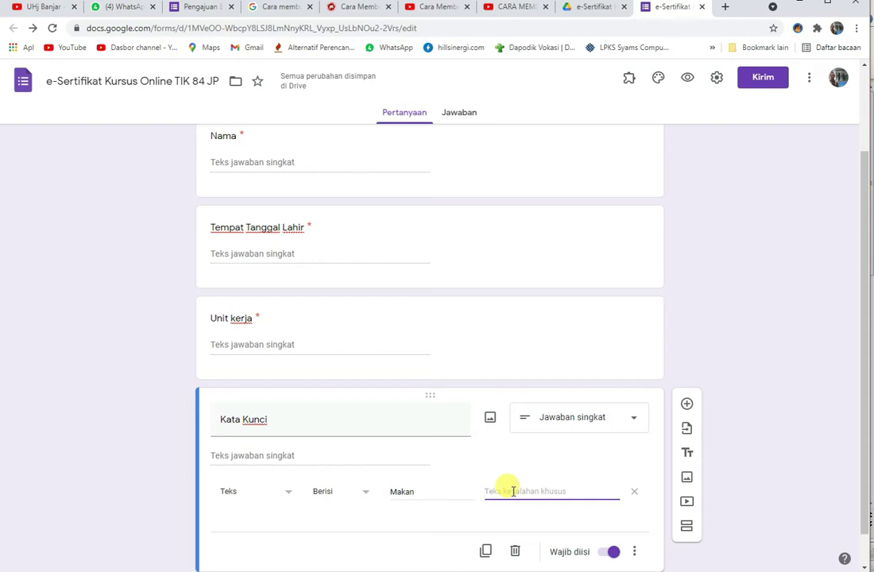
{"action": "type", "text": "Tokib salah Hubungi Admin"}
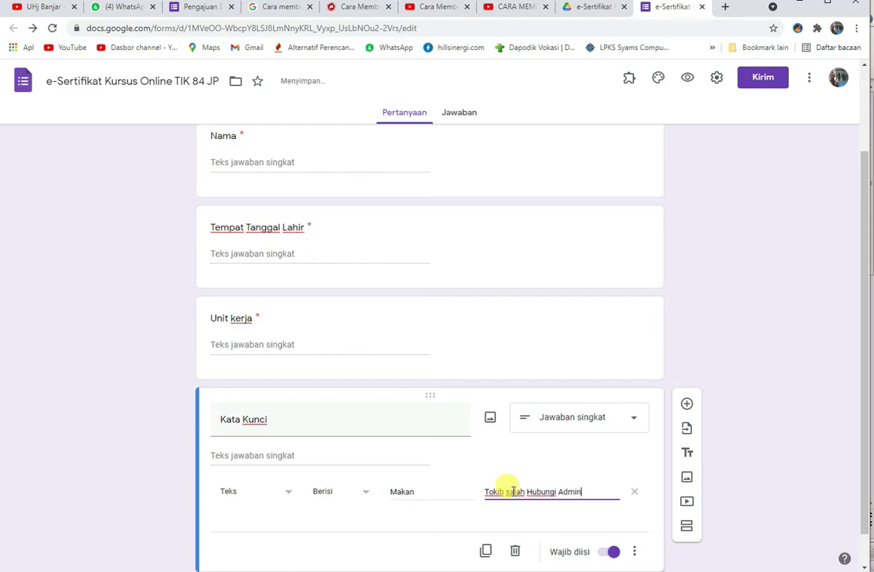
{"action": "left_click", "coordinate": [419, 492]}
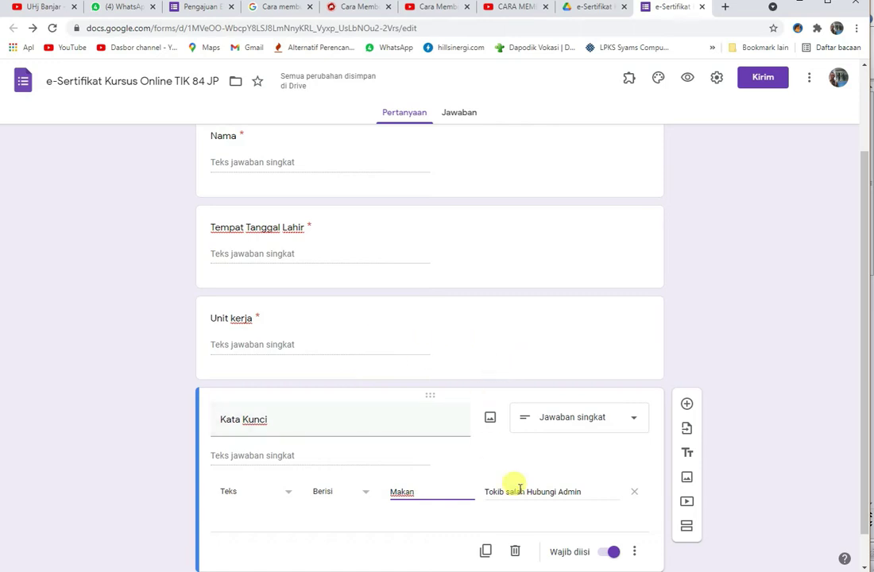
{"action": "left_click", "coordinate": [612, 555]}
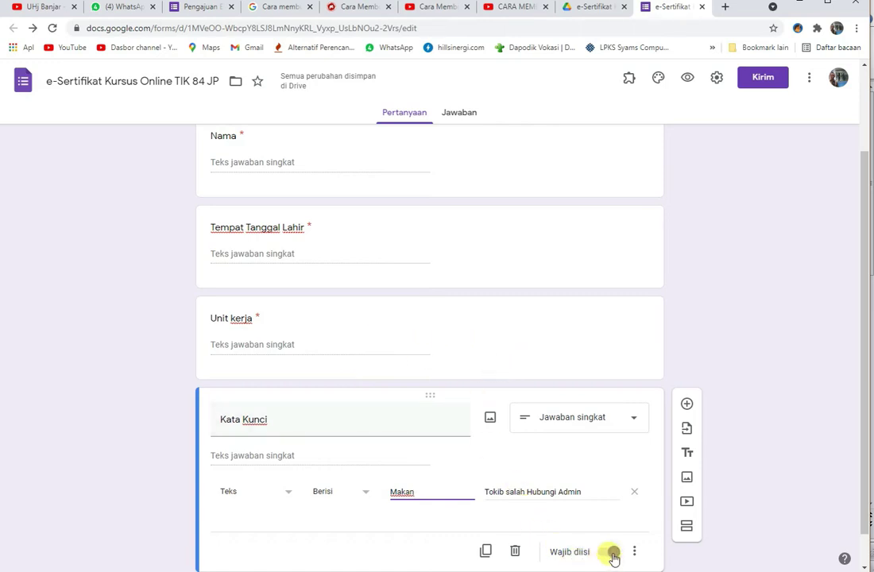
{"action": "left_click", "coordinate": [613, 555]}
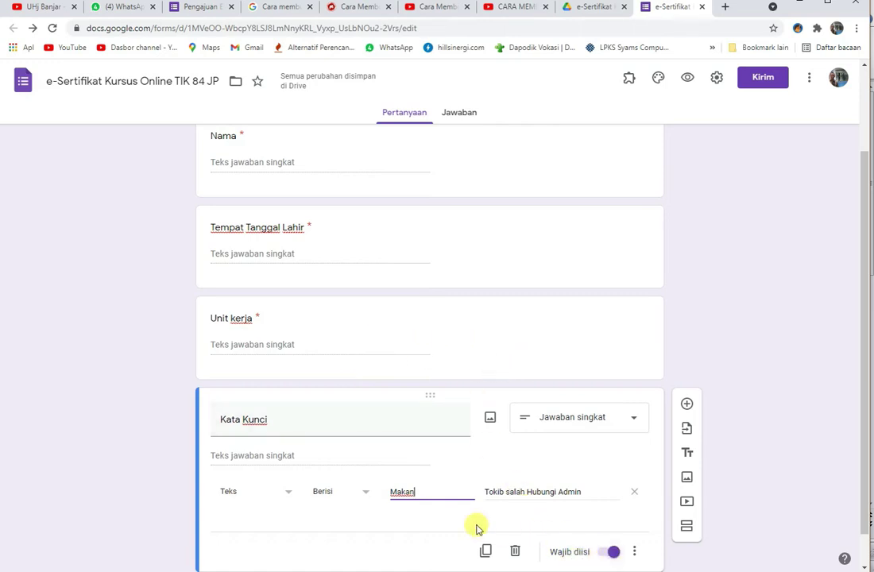
{"action": "double_click", "coordinate": [411, 491]}
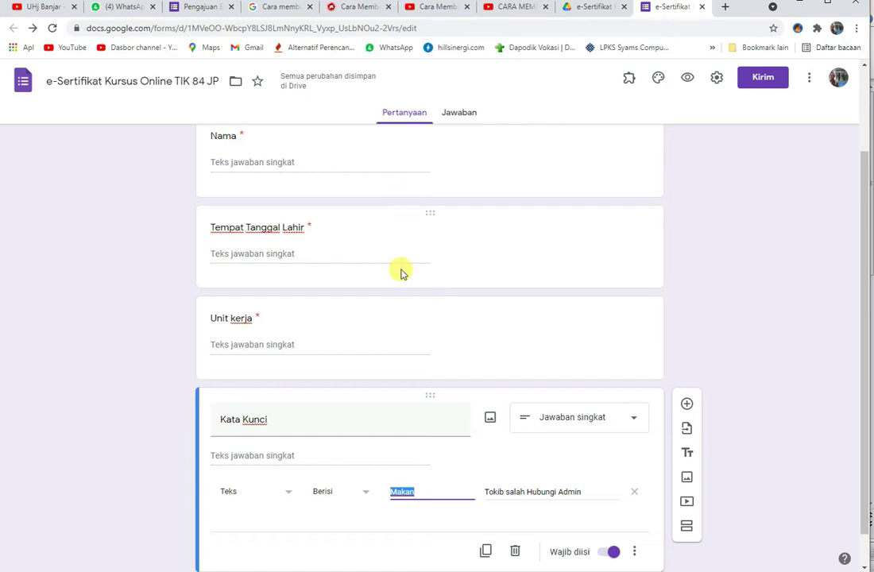
{"action": "scroll", "coordinate": [401, 273], "scroll_direction": "up", "scroll_amount": 2}
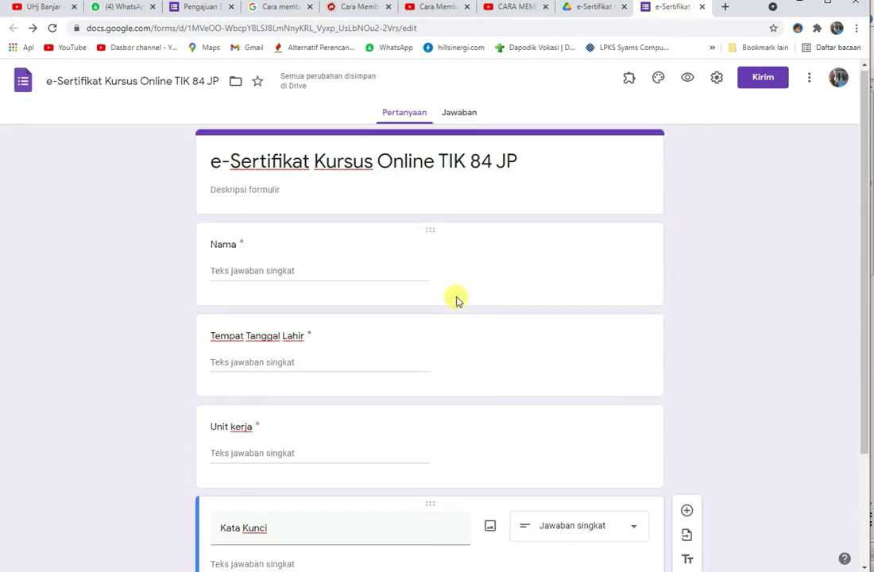
{"action": "triple_click", "coordinate": [324, 158]}
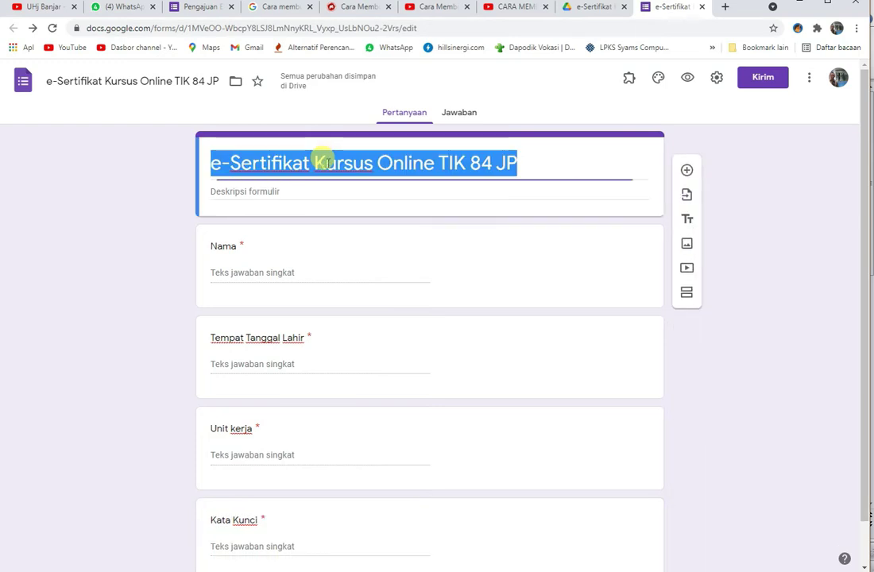
{"action": "left_click", "coordinate": [528, 162]}
{"action": "left_click", "coordinate": [251, 159]}
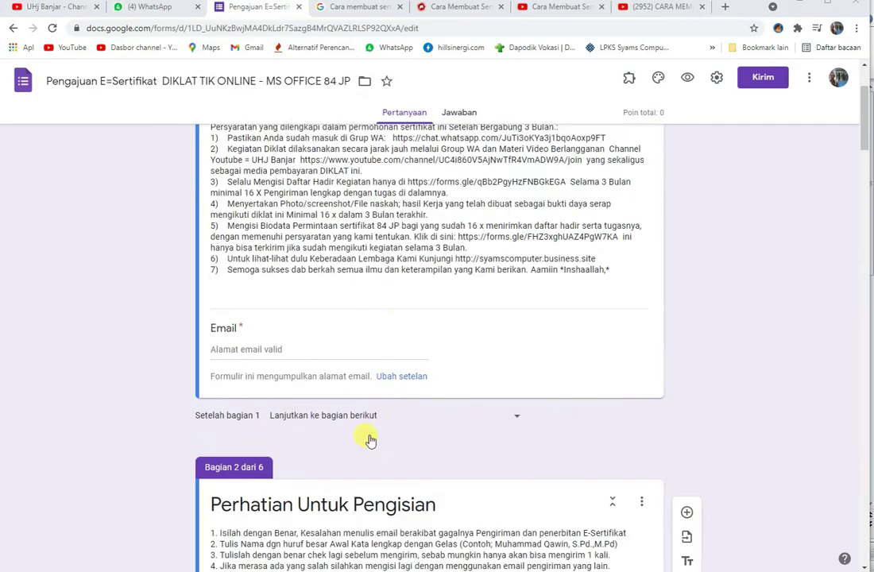
Step: Open the response spreadsheet linked to the form "Pengajuan E=Sertifikat DIKLAT TIK ONLINE - MS OFFICE 84 JP"
{"action": "scroll", "coordinate": [395, 165], "scroll_direction": "up", "scroll_amount": 1}
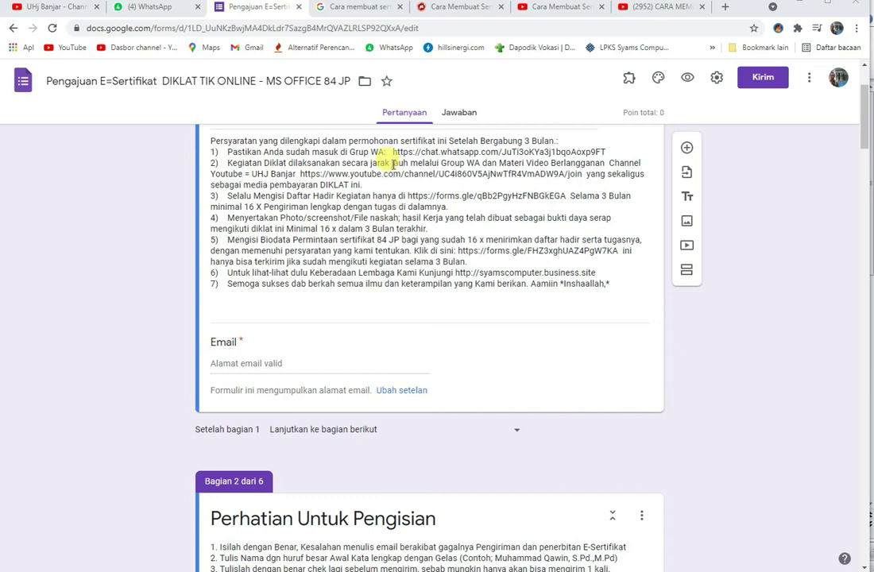
{"action": "left_click", "coordinate": [457, 114]}
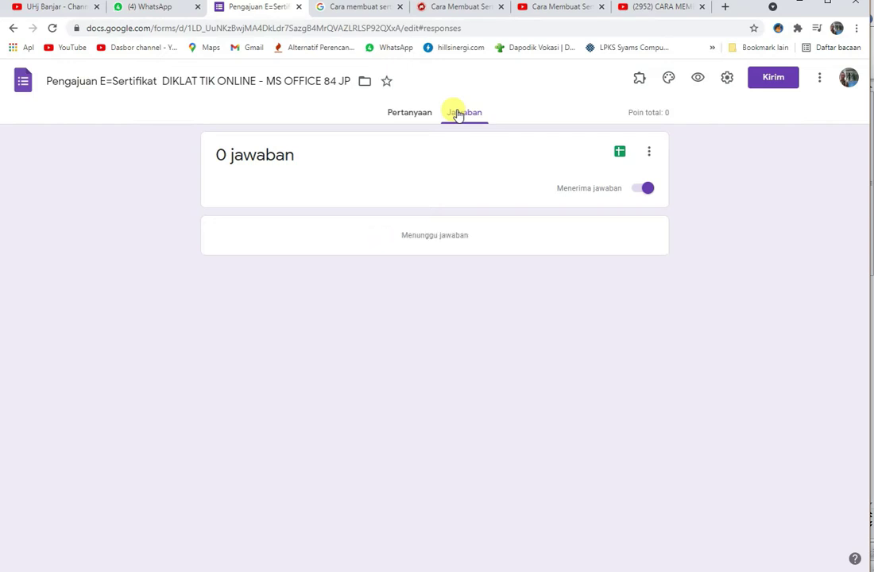
{"action": "left_click", "coordinate": [620, 152]}
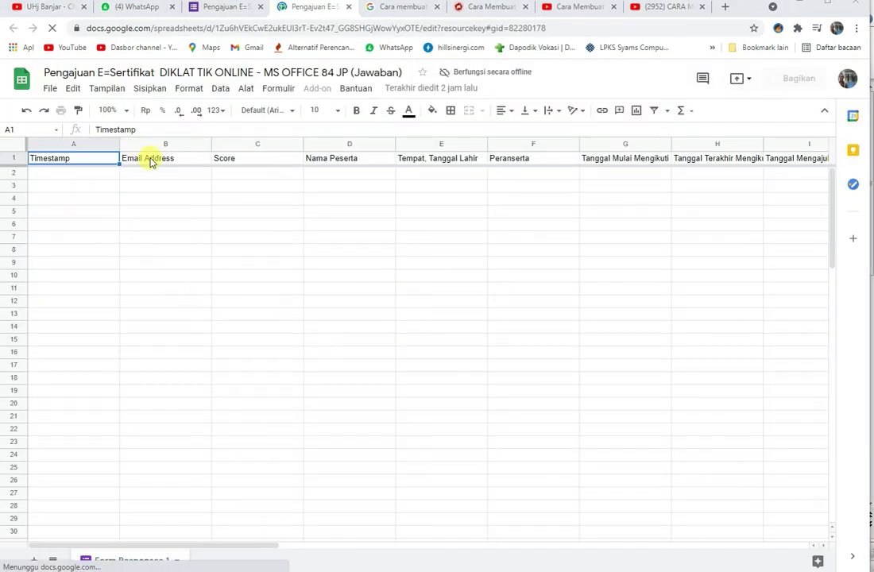
Step: Review the column headers in row 1 of the "Form Responses 1" sheet, from "Email Address" through "Kode Token"
{"action": "left_click", "coordinate": [171, 159]}
{"action": "left_click", "coordinate": [262, 158]}
{"action": "left_click", "coordinate": [357, 159]}
{"action": "left_click", "coordinate": [445, 159]}
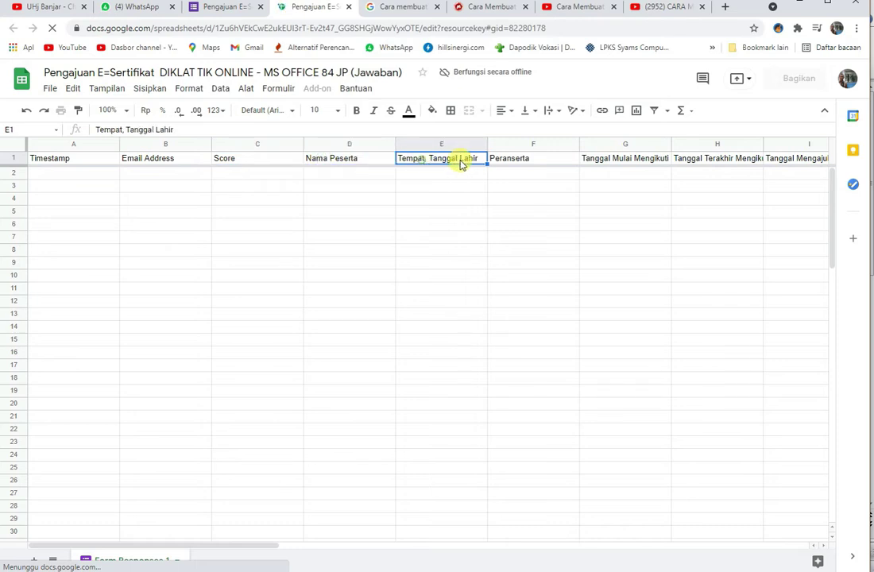
{"action": "left_click", "coordinate": [515, 159]}
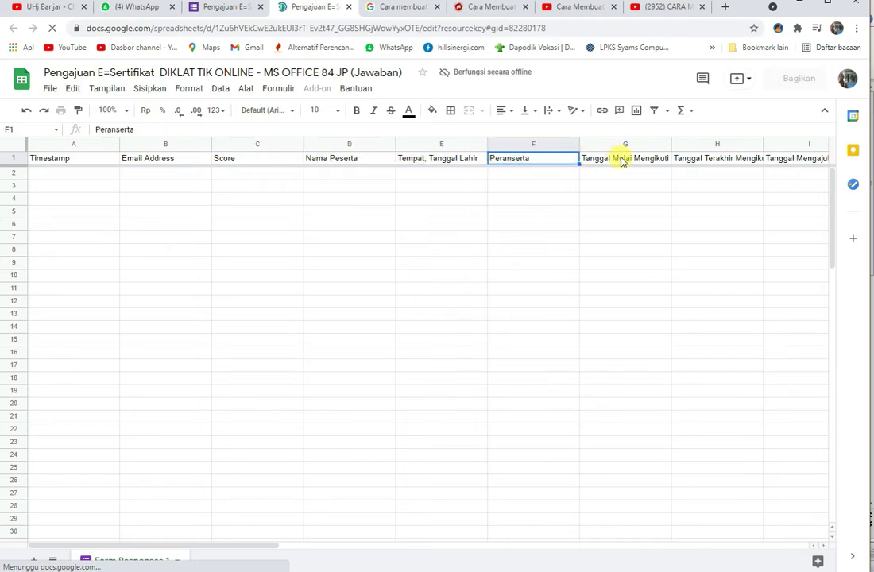
{"action": "left_click", "coordinate": [622, 160]}
{"action": "left_click", "coordinate": [691, 158]}
{"action": "scroll", "coordinate": [729, 525], "scroll_direction": "right", "scroll_amount": 10}
{"action": "scroll", "coordinate": [755, 533], "scroll_direction": "left", "scroll_amount": 4}
{"action": "scroll", "coordinate": [683, 535], "scroll_direction": "right", "scroll_amount": 2}
{"action": "mouse_move", "coordinate": [731, 544]}
{"action": "left_mouse_down"}
{"action": "mouse_move", "coordinate": [711, 542]}
{"action": "mouse_move", "coordinate": [738, 540]}
{"action": "left_mouse_up"}
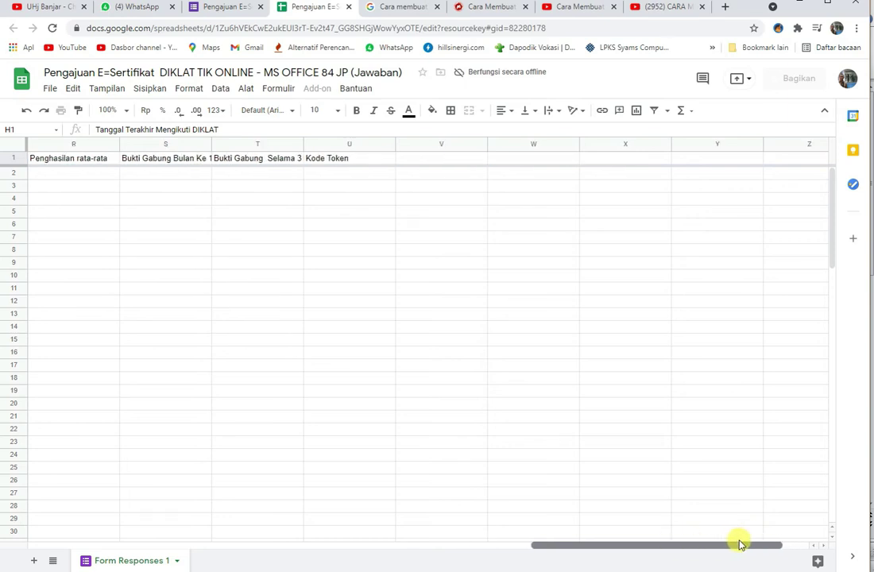
{"action": "left_click", "coordinate": [437, 163]}
{"action": "left_click", "coordinate": [591, 162]}
{"action": "key", "text": "Left"}
{"action": "left_click_drag", "start_coordinate": [592, 546], "coordinate": [327, 547]}
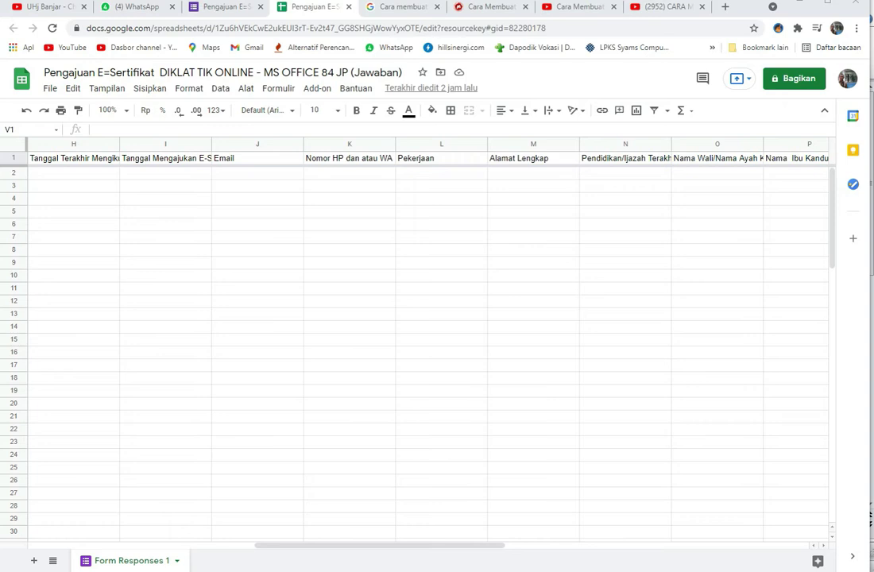
Step: Search the Google Workspace Marketplace for "AutoCrat", copying the name from the Word instructions, and open the Autocrat result
{"action": "left_click", "coordinate": [317, 91]}
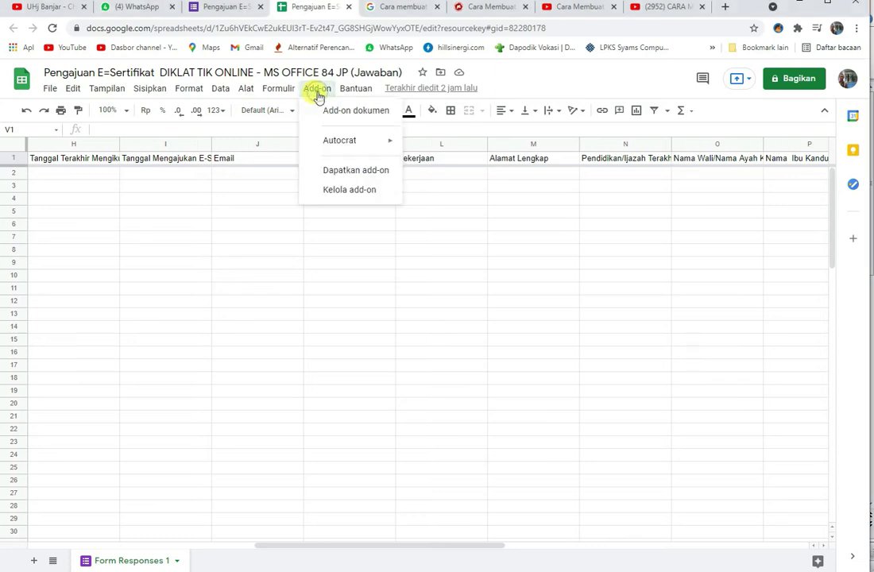
{"action": "mouse_move", "coordinate": [347, 148]}
{"action": "left_click", "coordinate": [363, 176]}
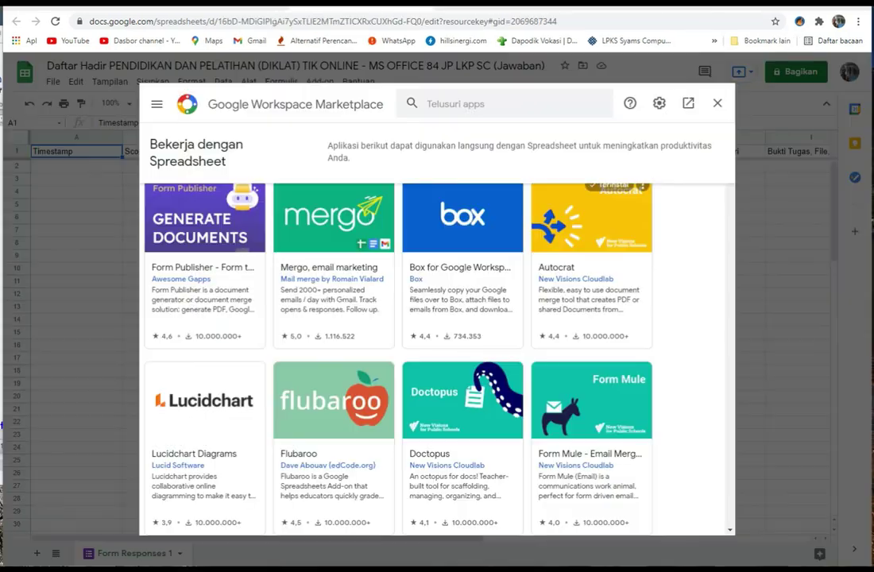
{"action": "left_click", "coordinate": [461, 103]}
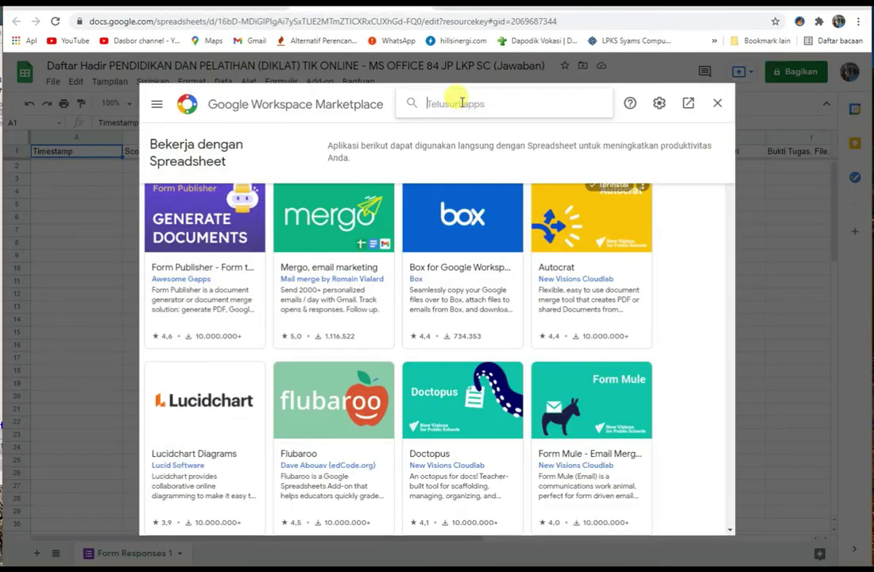
{"action": "key", "text": "alt+Tab"}
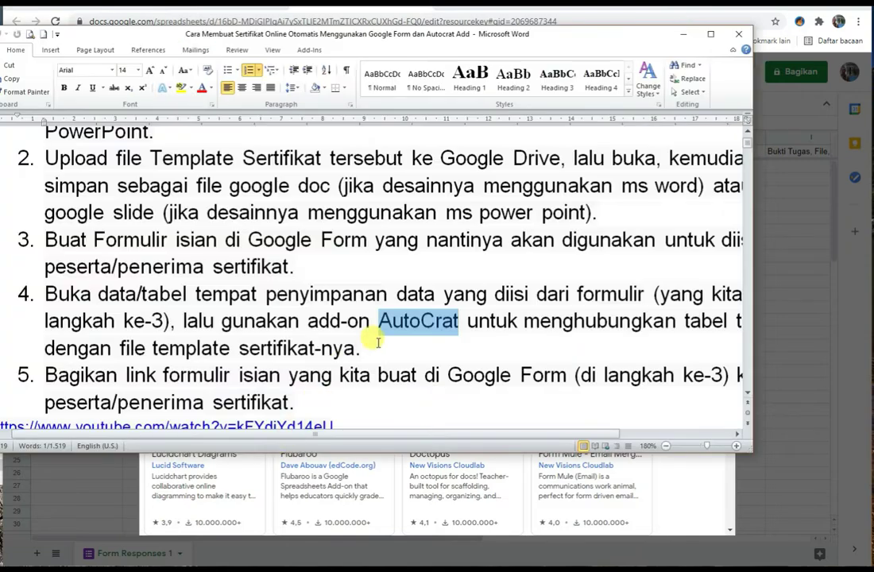
{"action": "right_click", "coordinate": [401, 328]}
{"action": "left_click", "coordinate": [417, 347]}
{"action": "key", "text": "alt+Tab"}
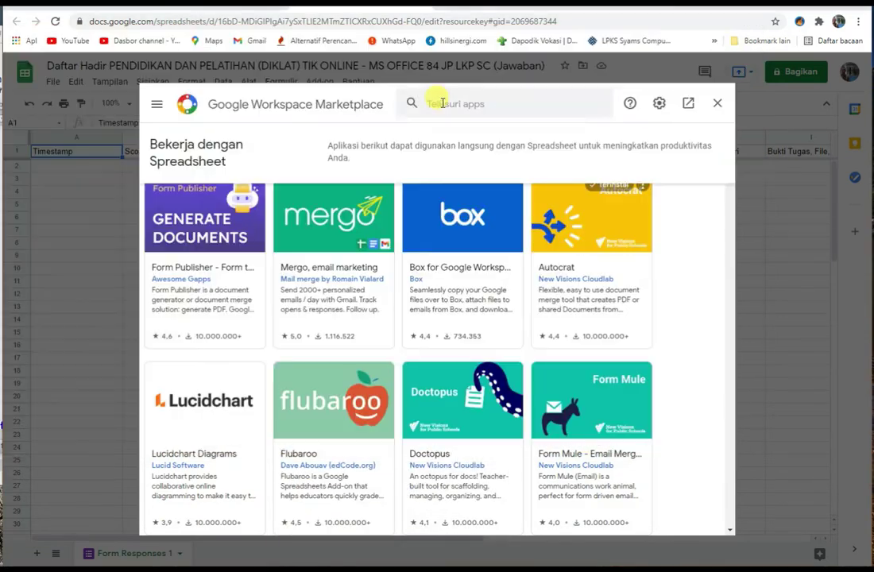
{"action": "key", "text": "ctrl+v"}
{"action": "left_click", "coordinate": [412, 106]}
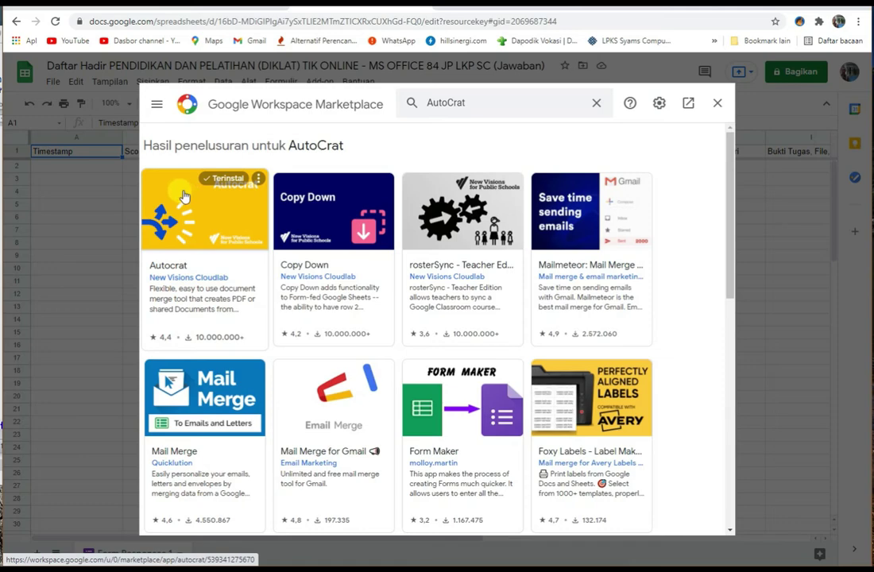
{"action": "left_click", "coordinate": [217, 228]}
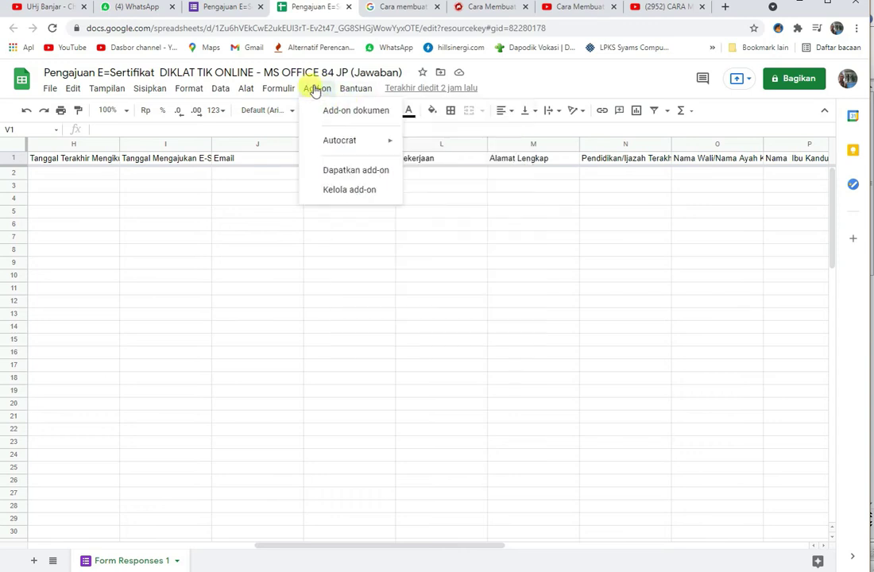
Step: Open the Autocrat add-on and start a new merge job named "E-Sertifikat Kursus Online DIKLAT TIK 84 JP"
{"action": "mouse_move", "coordinate": [336, 143]}
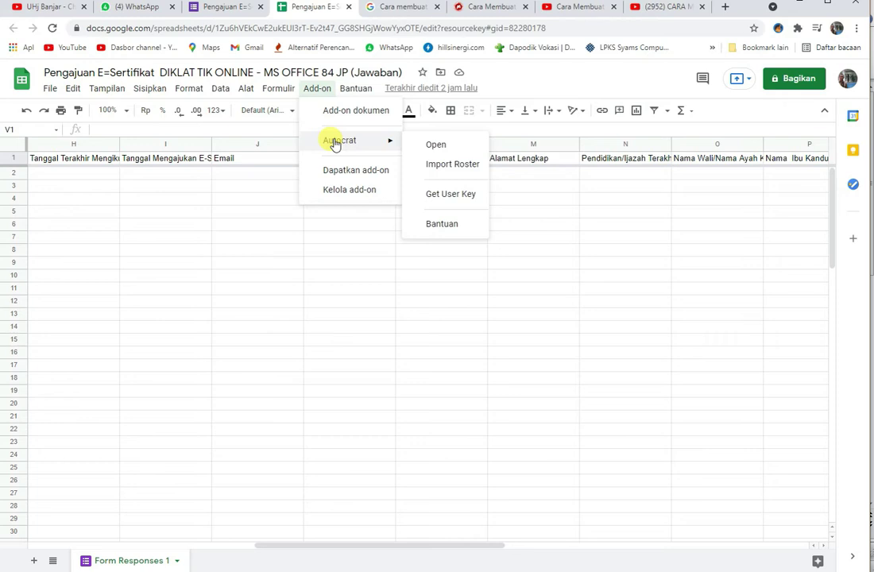
{"action": "left_click", "coordinate": [439, 147]}
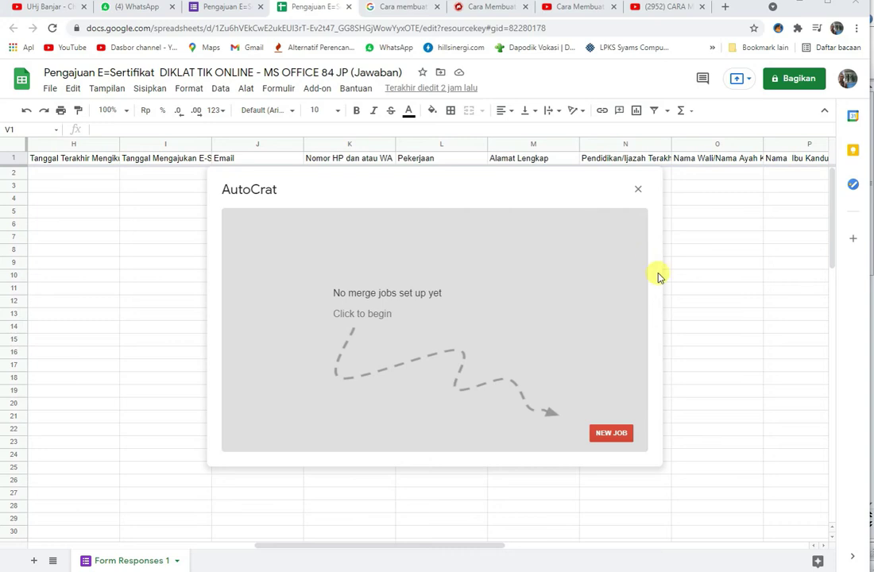
{"action": "left_click", "coordinate": [616, 439]}
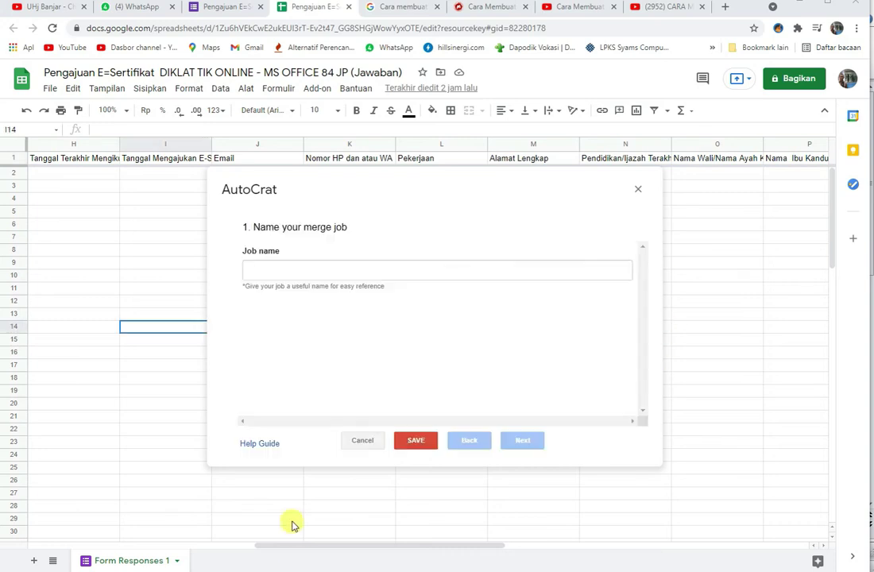
{"action": "left_click", "coordinate": [276, 270]}
{"action": "key", "text": "ctrl+v"}
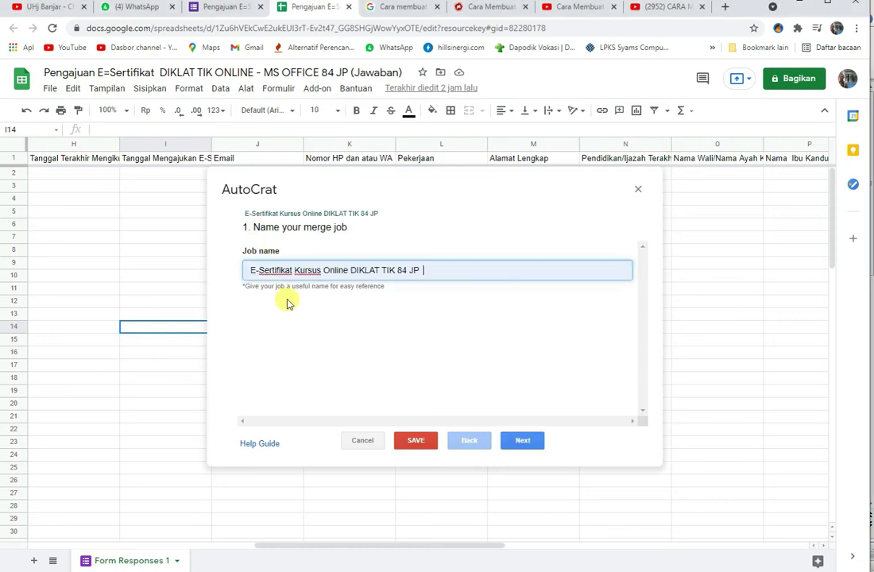
{"action": "left_click", "coordinate": [524, 443]}
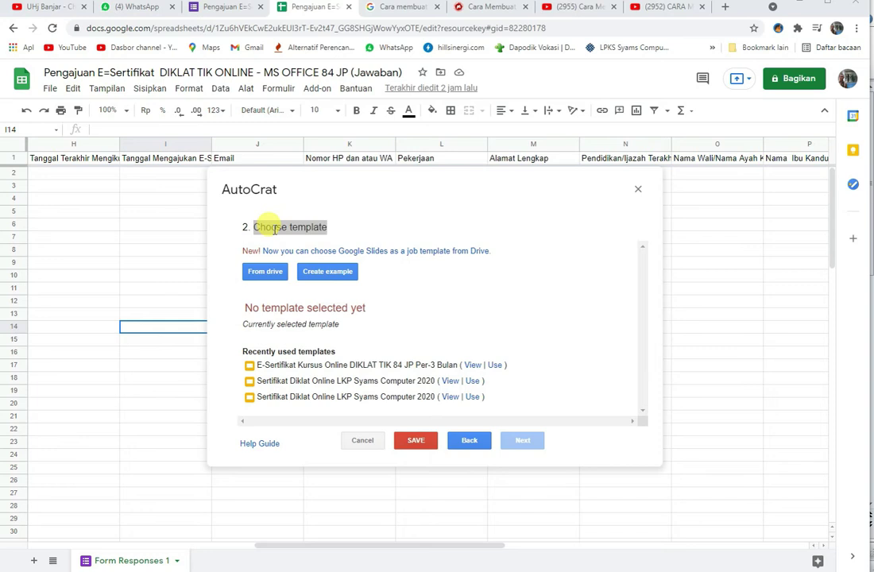
Step: Choose the first E-Sertifikat Google Slides file from Drive as the merge job's template
{"action": "left_click", "coordinate": [263, 273]}
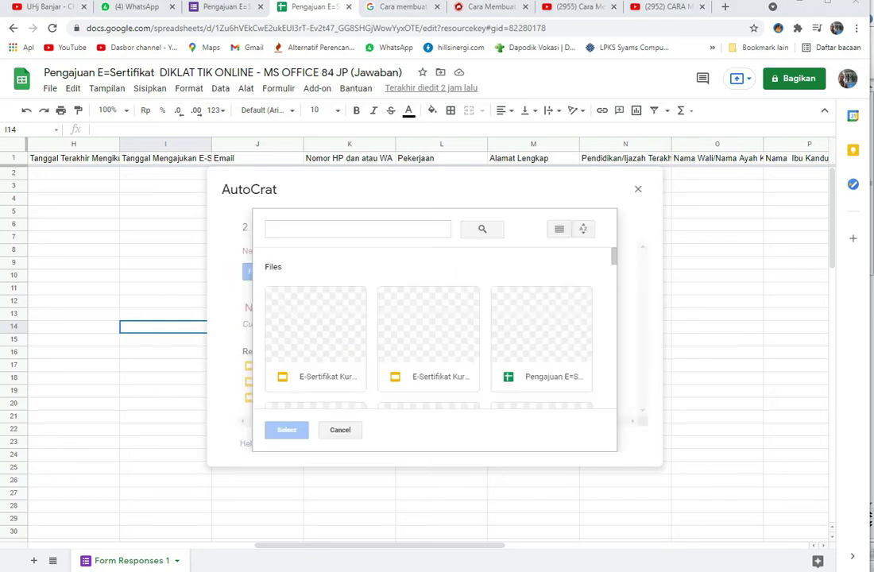
{"action": "scroll", "coordinate": [470, 337], "scroll_direction": "down", "scroll_amount": 5}
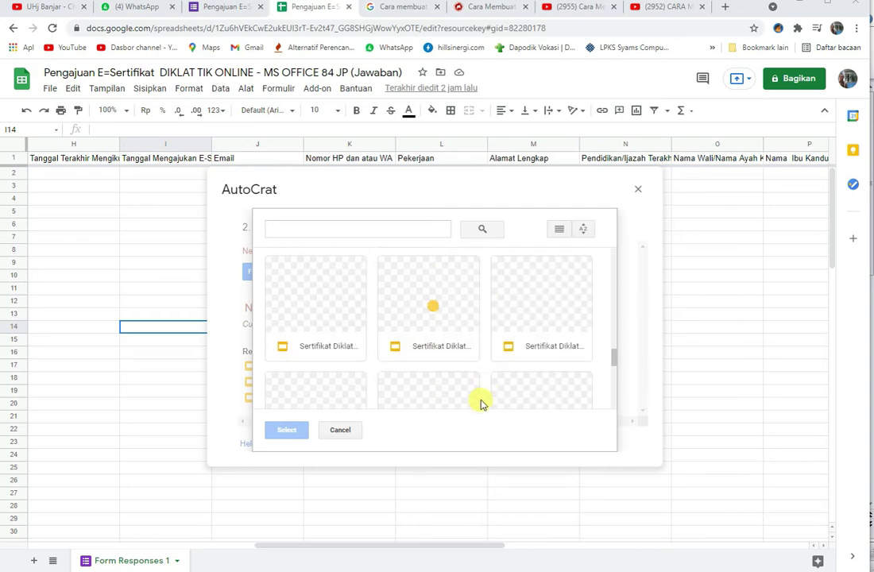
{"action": "scroll", "coordinate": [429, 333], "scroll_direction": "up", "scroll_amount": 5}
{"action": "left_click", "coordinate": [316, 334]}
{"action": "left_click", "coordinate": [287, 430]}
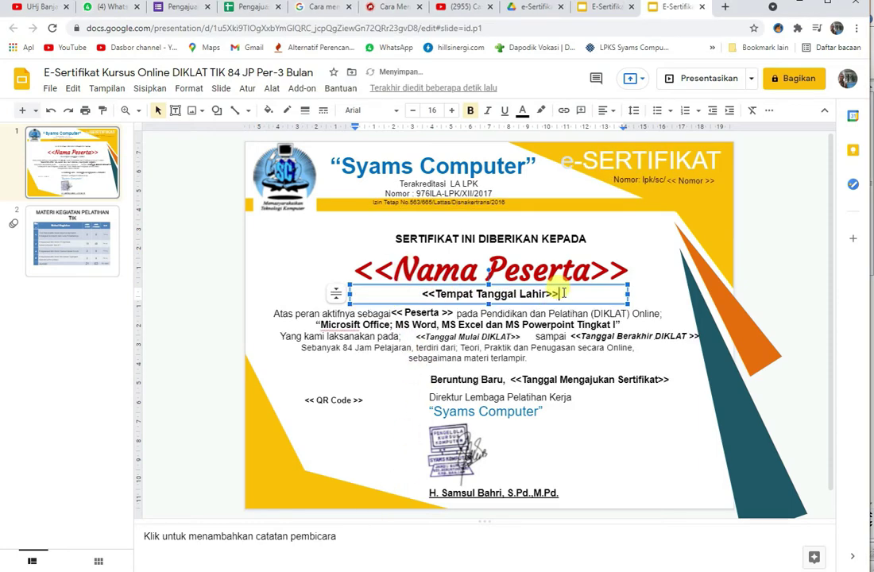
Step: Create an AutoCrat job named "E-Sertifikat Kursus Online DIKLAT MS Office" with the template "E-Sertifikat Kursus Online DIKLAT TIK 84 JP" in the "E=Sertifikat" response sheet
{"action": "left_click", "coordinate": [515, 334]}
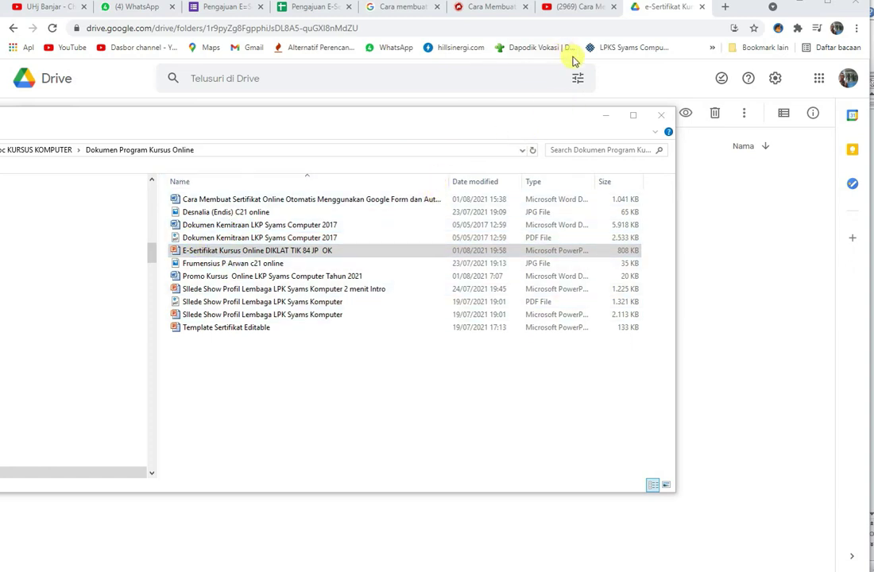
{"action": "left_click", "coordinate": [701, 7]}
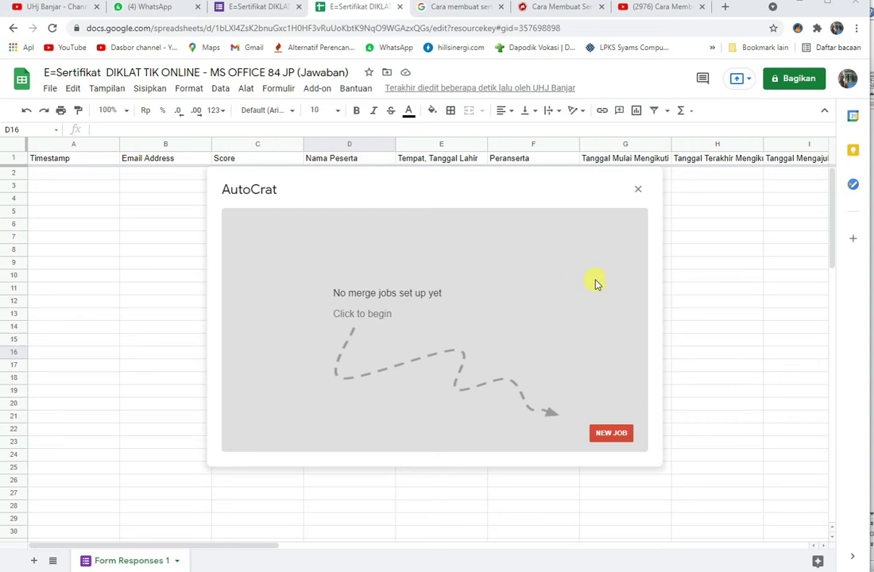
{"action": "left_click", "coordinate": [611, 433]}
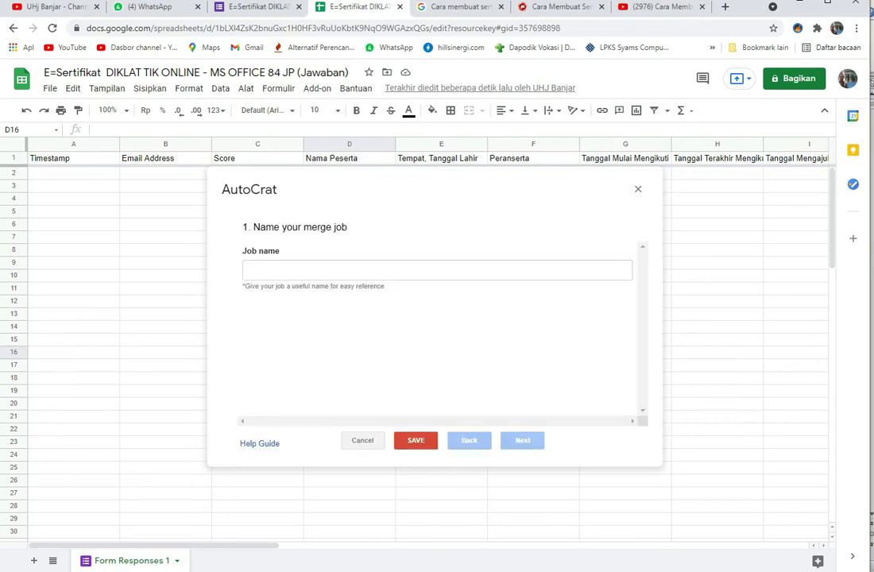
{"action": "left_click", "coordinate": [278, 271]}
{"action": "type", "text": "E-Sertifikat Kursus Online DIKLAT MS "}
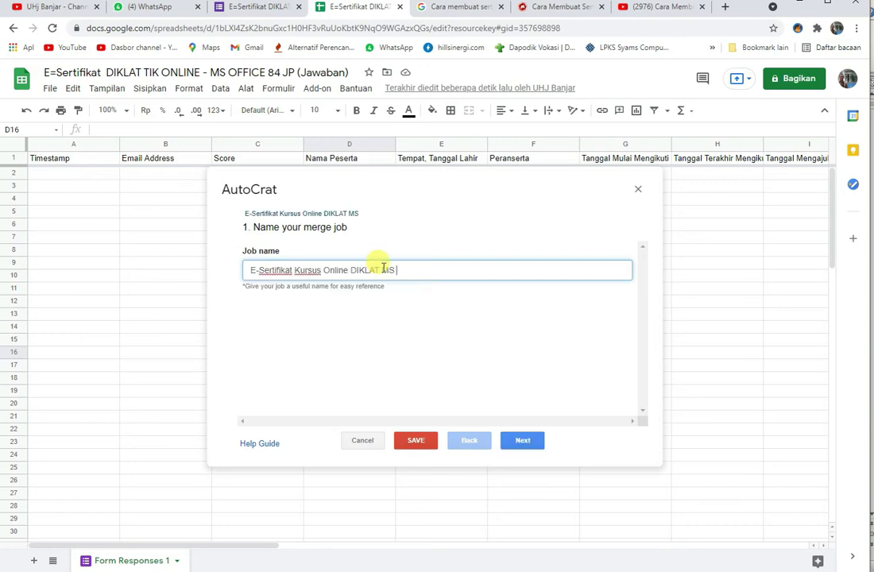
{"action": "type", "text": "Office"}
{"action": "left_click", "coordinate": [522, 440]}
{"action": "left_click", "coordinate": [512, 401]}
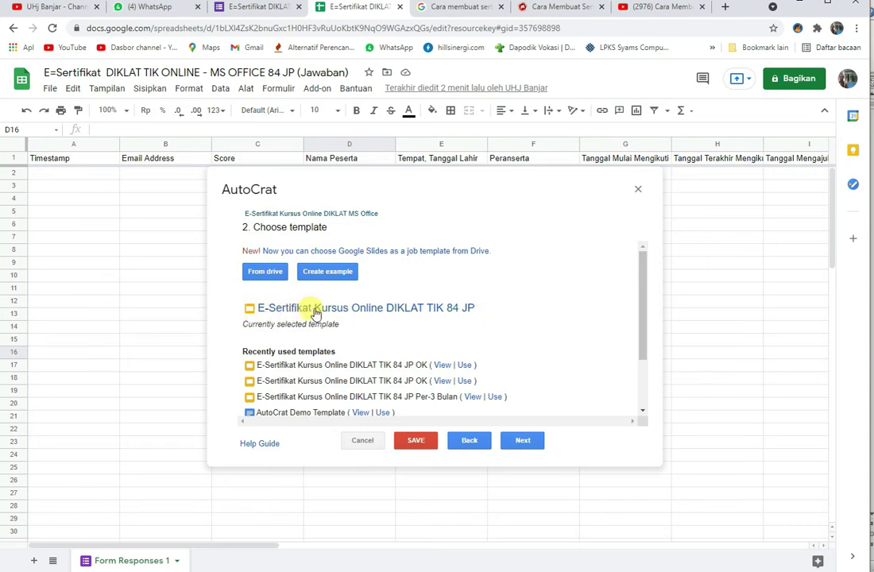
{"action": "left_click", "coordinate": [527, 441]}
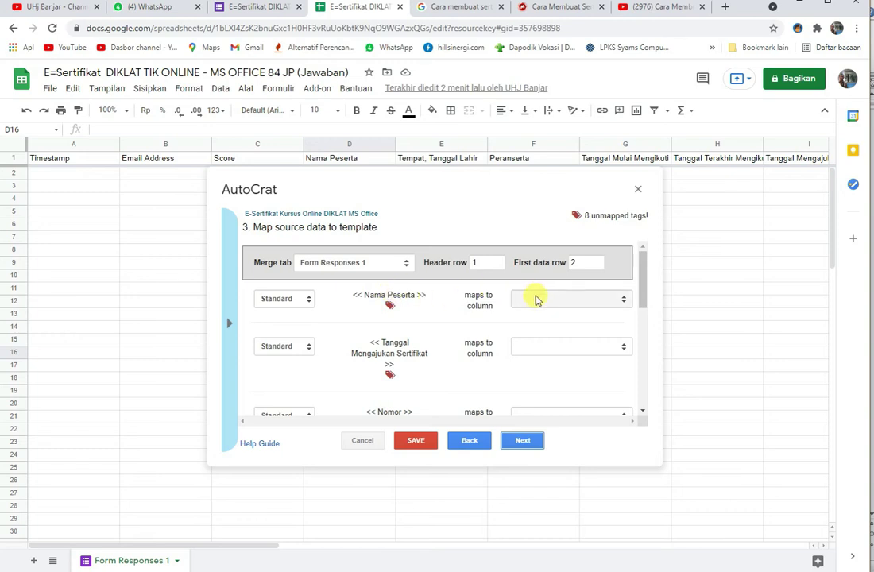
Step: Map "Nama Peserta" and "Tanggal Mengajukan Sertifikat" to their matching columns, "Nomor" to Timestamp, and "Tempat Tanggal Lahir" and "QR Code" to "Tempat, Tanggal Lahir"
{"action": "left_click", "coordinate": [624, 305]}
{"action": "left_click", "coordinate": [582, 370]}
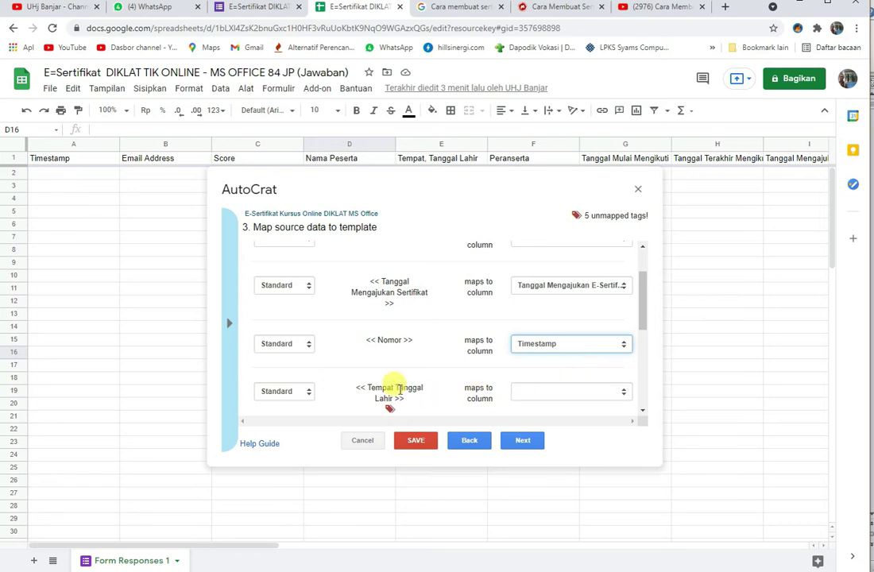
{"action": "left_click", "coordinate": [624, 391]}
{"action": "left_click", "coordinate": [548, 453]}
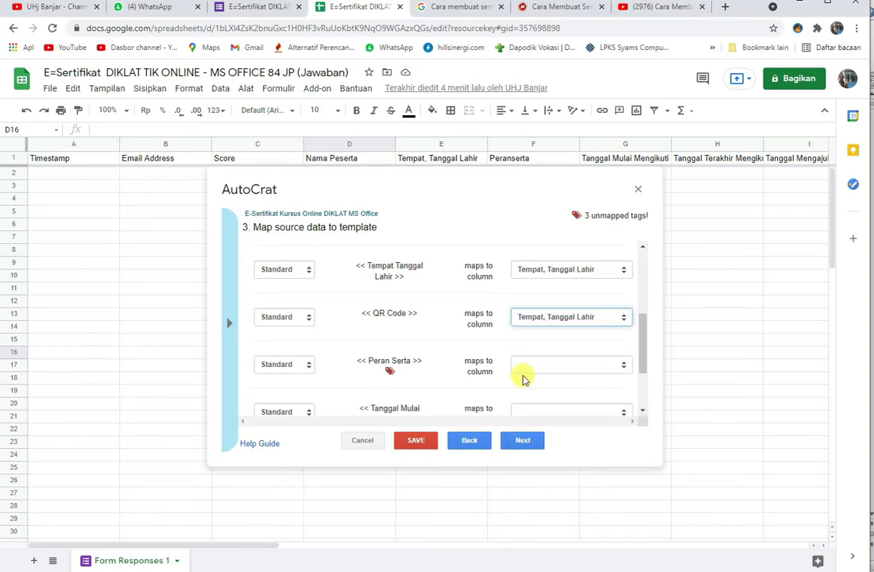
Step: Map "Peran Serta" to Peranserta, "Tanggal Mulai DIKLAT" to "Tanggal Mulai Mengikuti DIKLAT", and "Tanggal Berakhir DIKLAT" to "Tanggal Terakhir Mengikuti DIKLAT"
{"action": "left_click", "coordinate": [570, 365]}
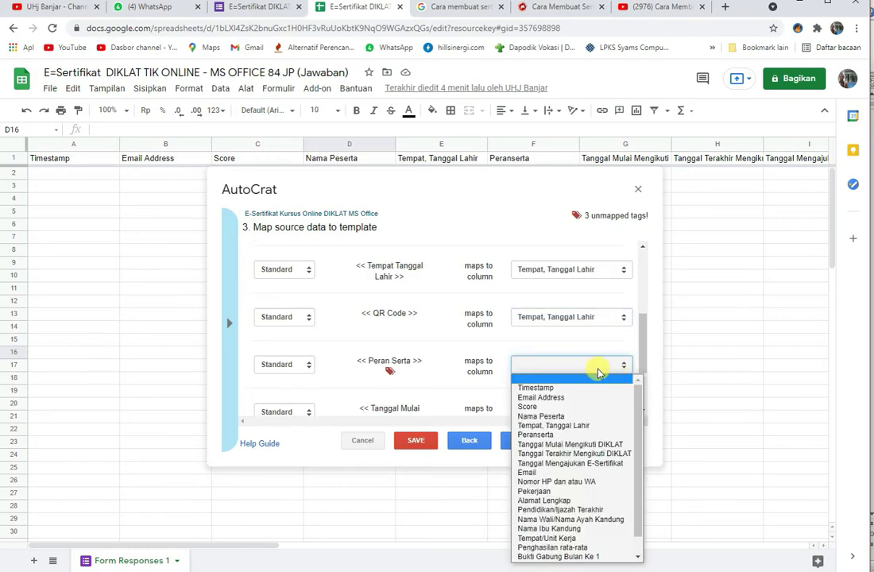
{"action": "left_click", "coordinate": [561, 437]}
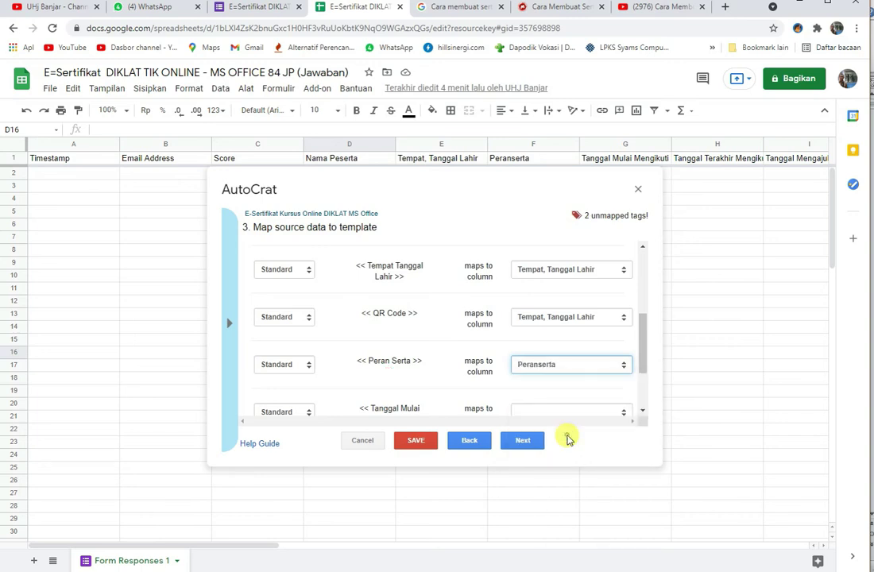
{"action": "scroll", "coordinate": [564, 391], "scroll_direction": "down", "scroll_amount": 2}
{"action": "left_click", "coordinate": [571, 377]}
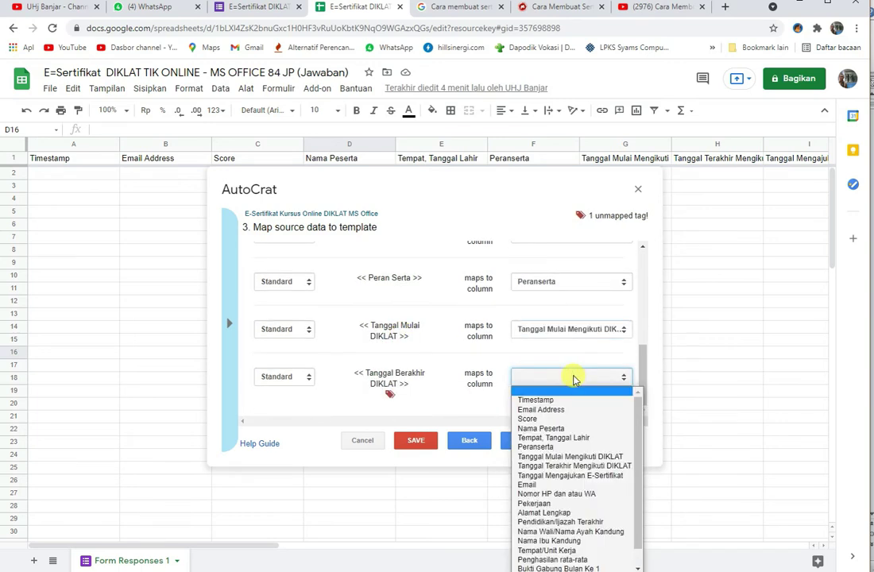
{"action": "left_click", "coordinate": [603, 466]}
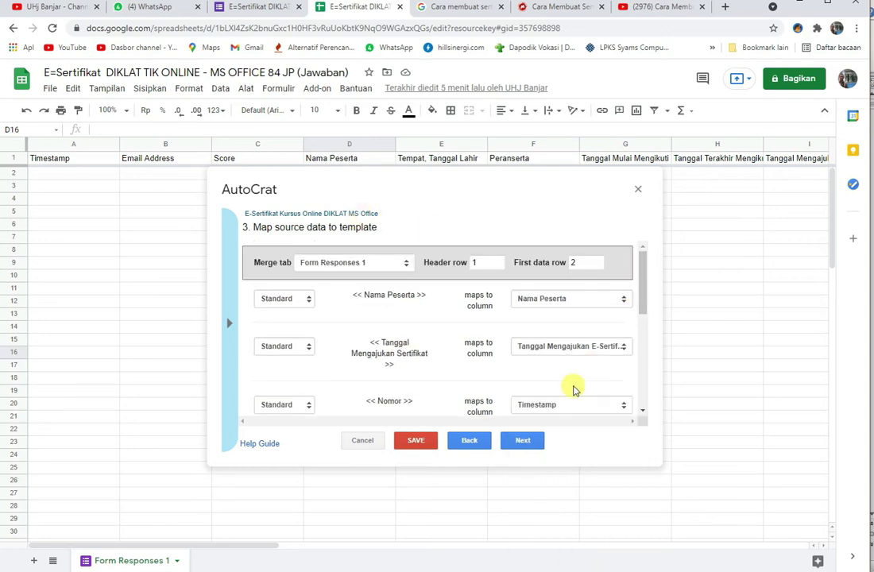
{"action": "left_click", "coordinate": [521, 442]}
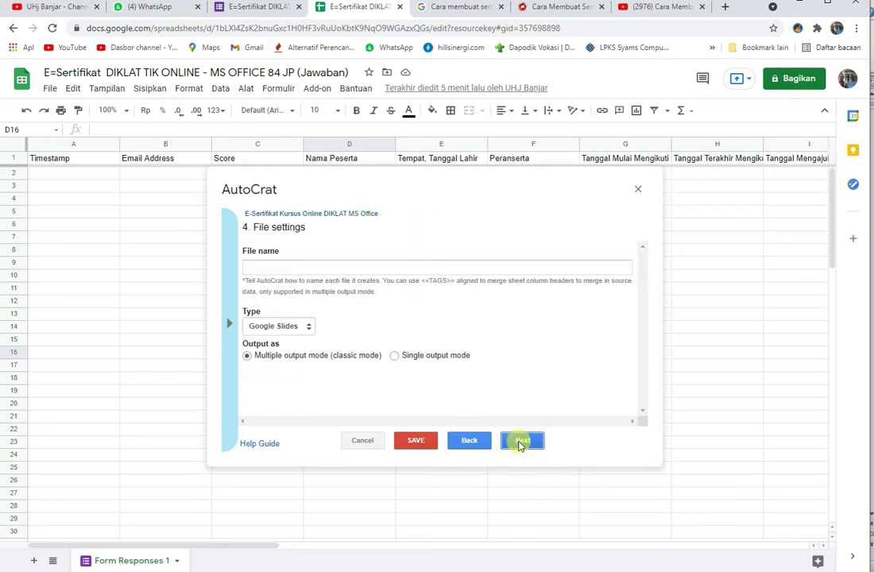
Step: Set the output file name to "Sertifikat Diklat TIK MS Office 84 JP <<Nama Peserta>>" and the file type to PDF
{"action": "left_click", "coordinate": [480, 267]}
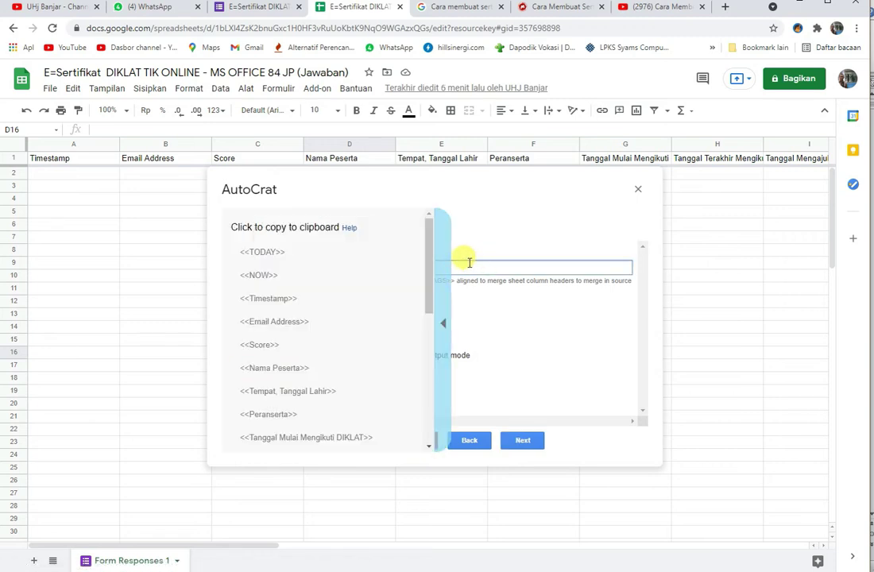
{"action": "left_click", "coordinate": [445, 324]}
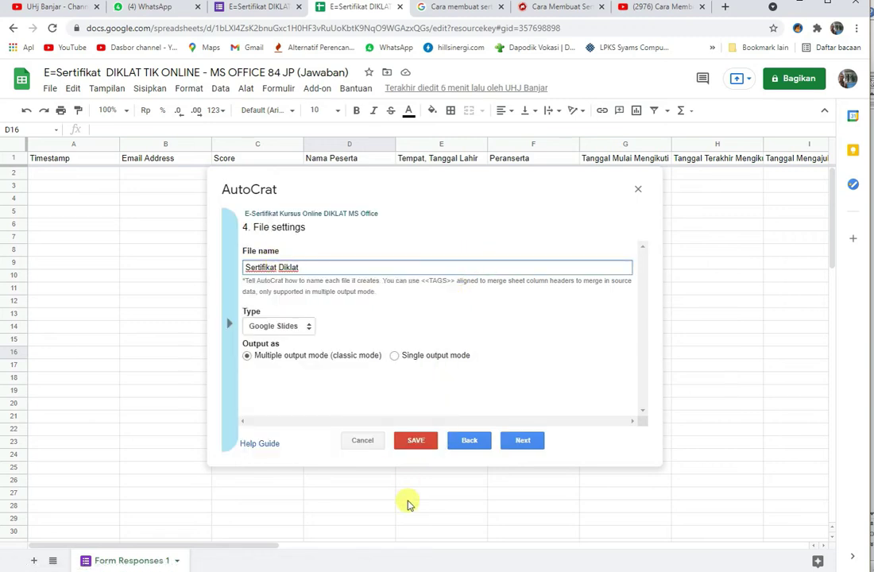
{"action": "type", "text": "TIK MS Offi"}
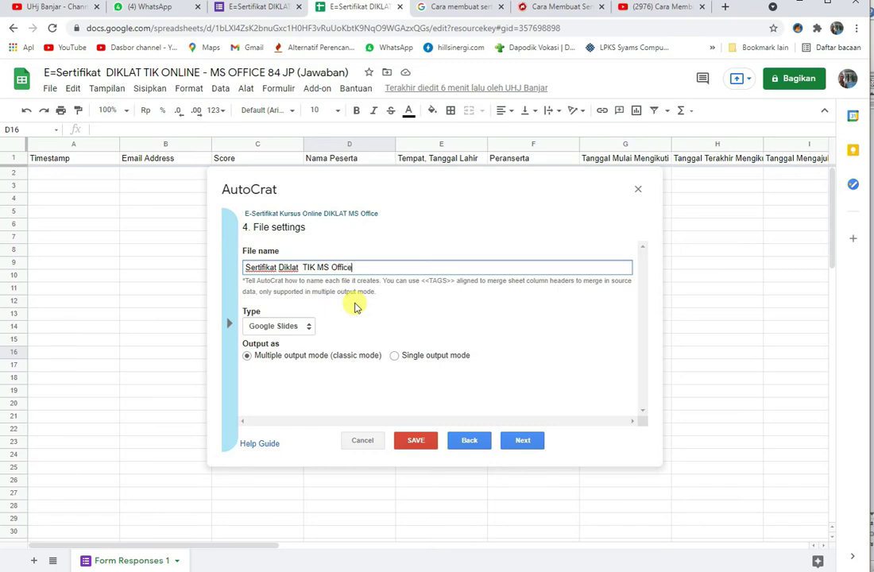
{"action": "type", "text": "ce 84 JP"}
{"action": "type", "text": "<<Nama Peserta>>"}
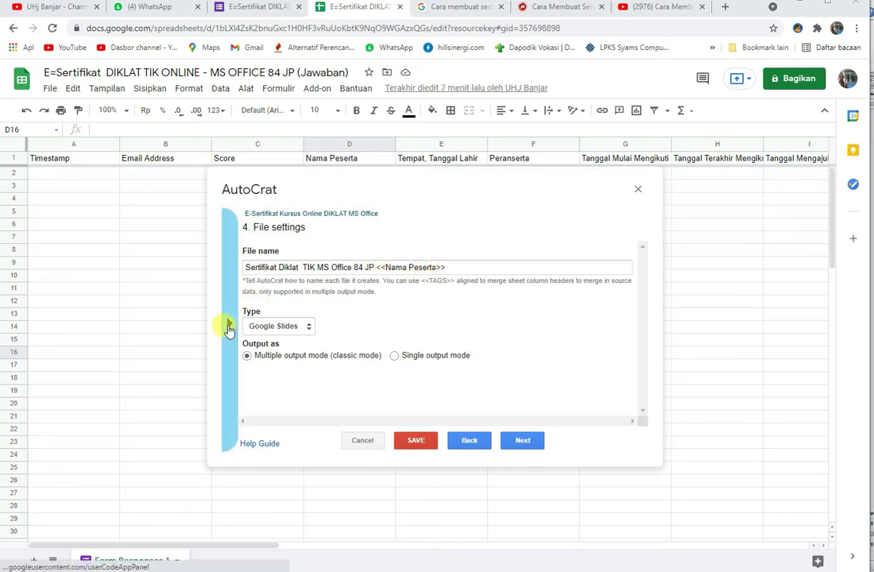
{"action": "left_click", "coordinate": [228, 324]}
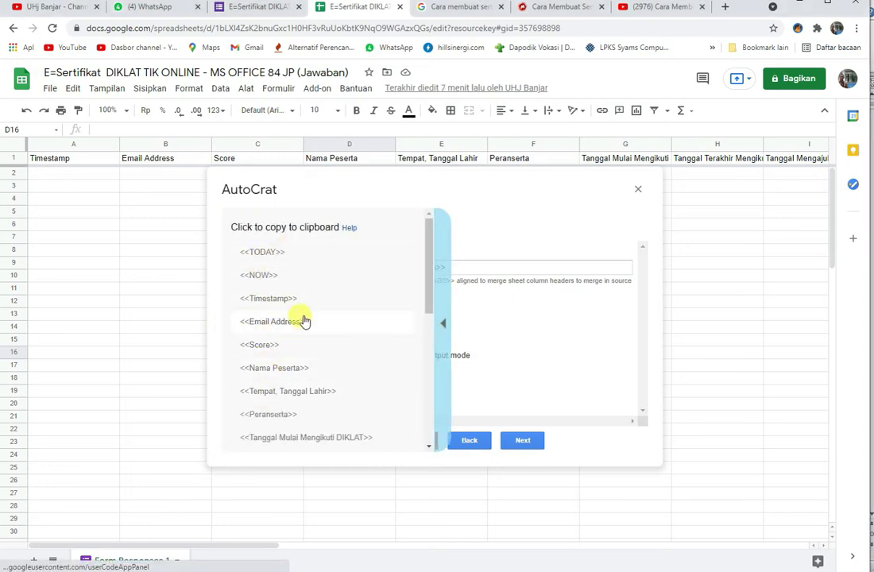
{"action": "left_click", "coordinate": [380, 322]}
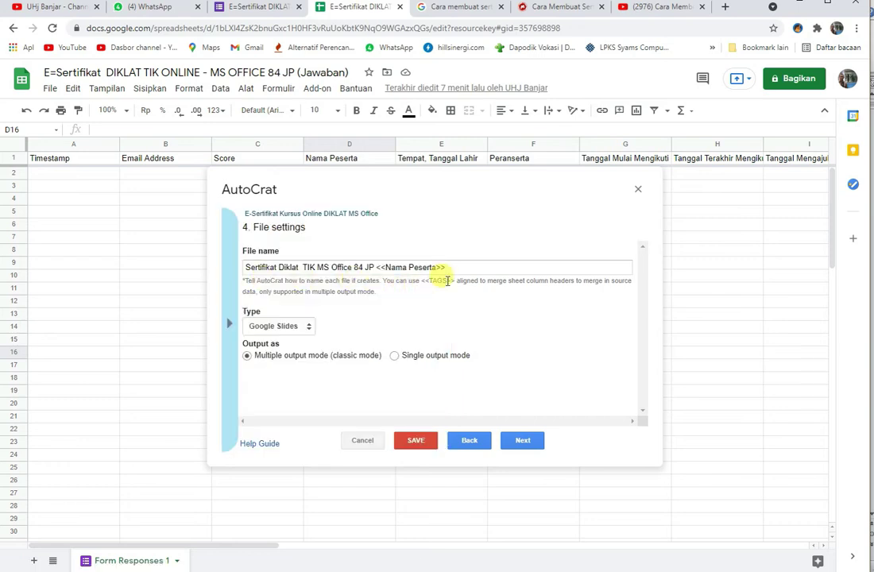
{"action": "left_click", "coordinate": [476, 281]}
{"action": "left_click", "coordinate": [308, 326]}
{"action": "left_click", "coordinate": [263, 364]}
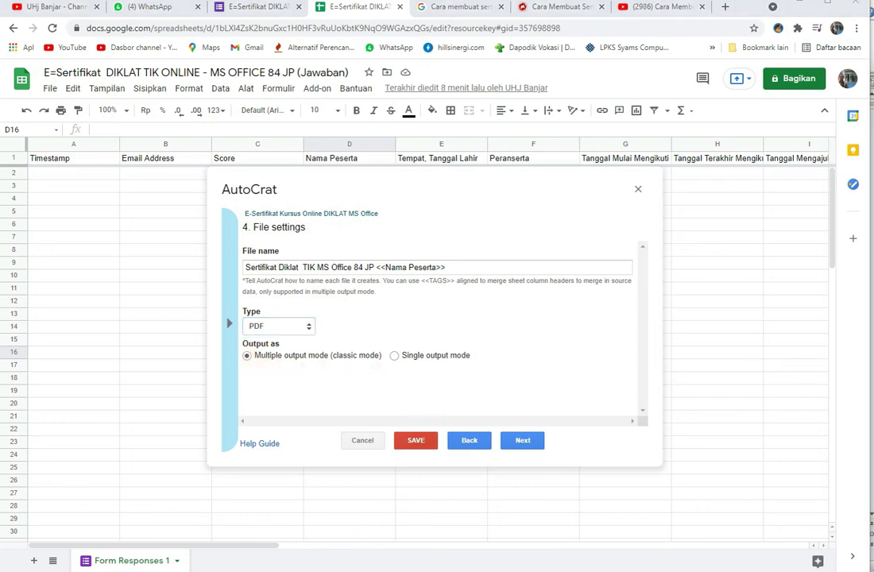
Step: Accept the file settings and continue to the destination folder stage, keeping the folder "e-Sertifikat Kursus Online TIK 84 JP"
{"action": "left_click", "coordinate": [526, 442]}
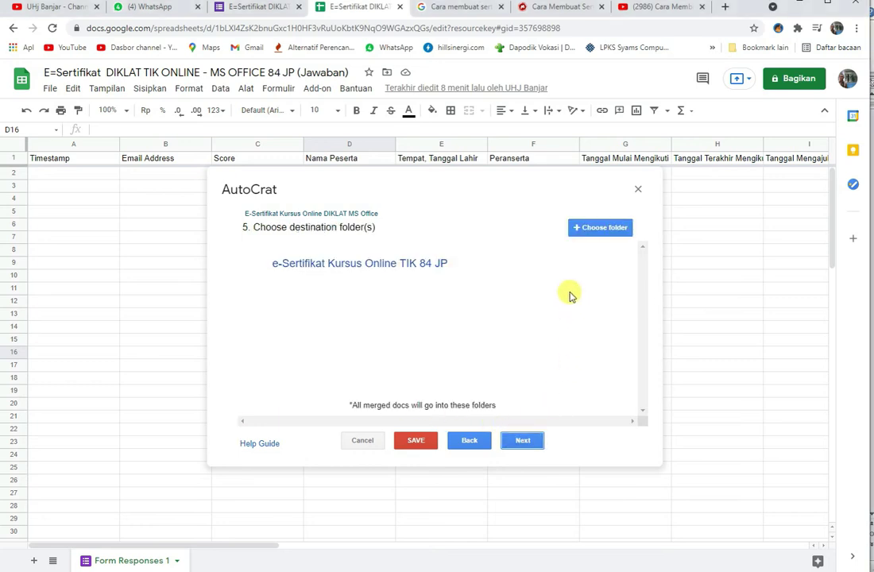
{"action": "mouse_move", "coordinate": [342, 267]}
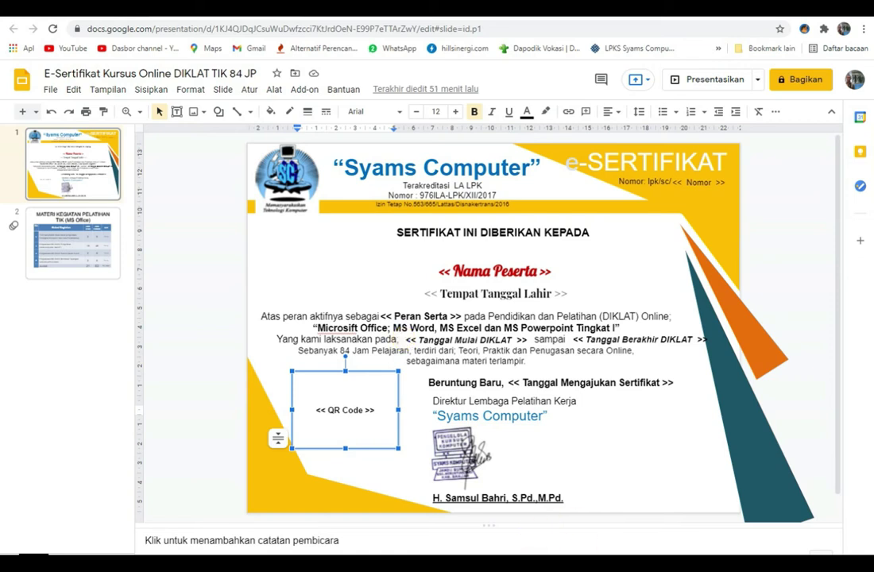
Step: Close the certificate template and open the "E=Sertifikat DIKLAT TIK ONLINE" response spreadsheet from the Drive folder, showing its last columns
{"action": "key", "text": "ctrl+w"}
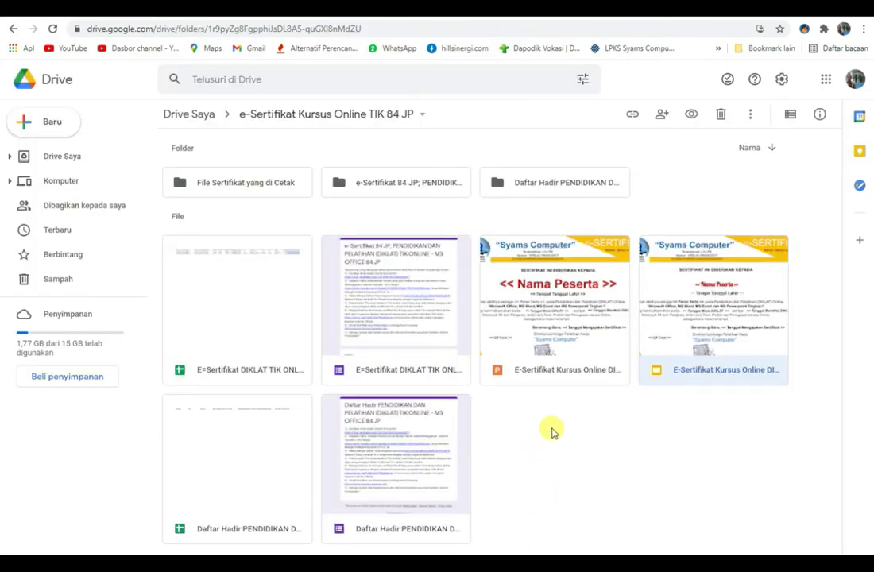
{"action": "double_click", "coordinate": [224, 324]}
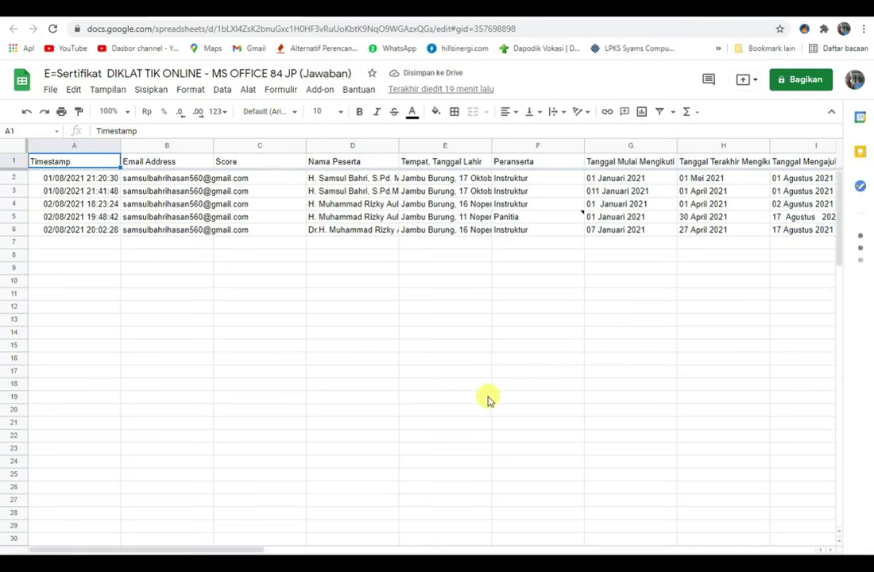
{"action": "left_click_drag", "start_coordinate": [253, 547], "coordinate": [821, 549]}
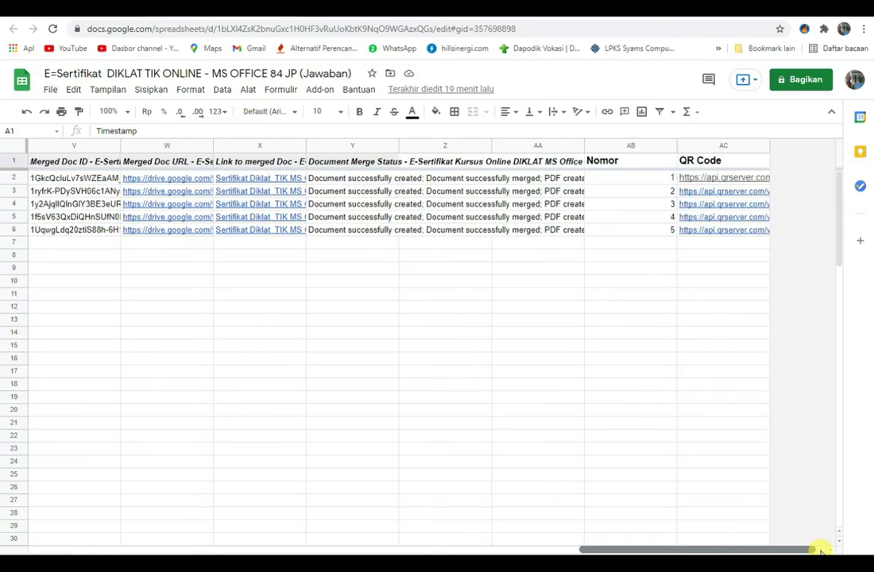
Step: Examine the Nomor and QR Code columns and their formulas in AB2 and AC2, then check the matching formulas in the Word instructions
{"action": "left_click", "coordinate": [723, 145]}
{"action": "left_click", "coordinate": [625, 143]}
{"action": "left_click", "coordinate": [707, 145]}
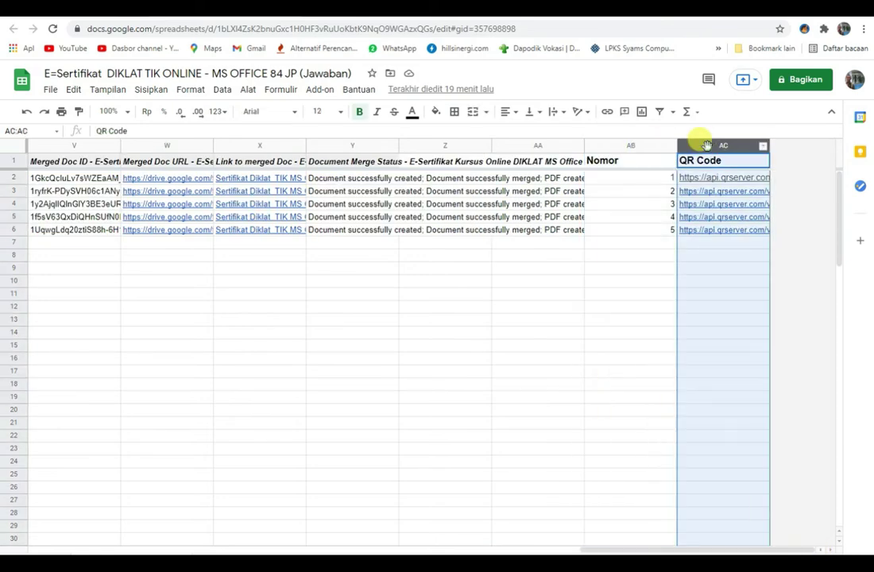
{"action": "left_click", "coordinate": [632, 146]}
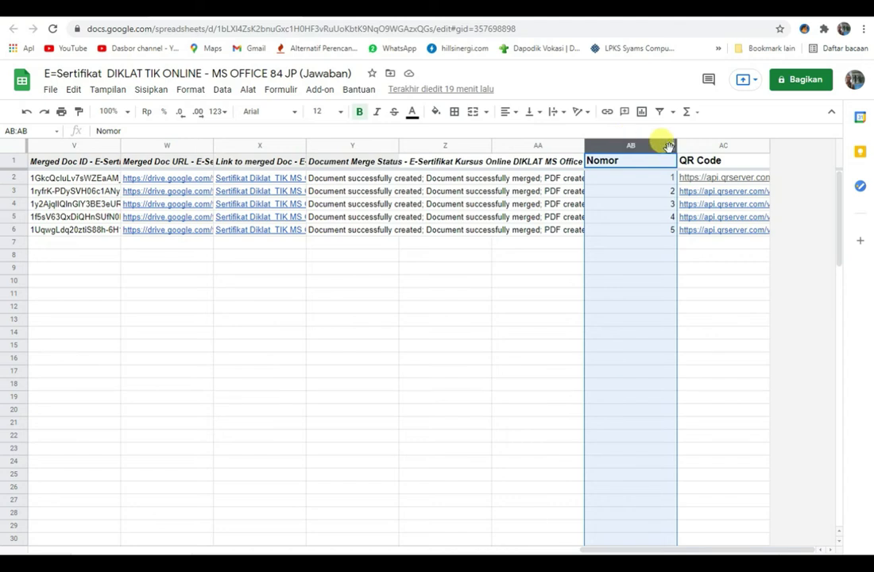
{"action": "left_click", "coordinate": [718, 147]}
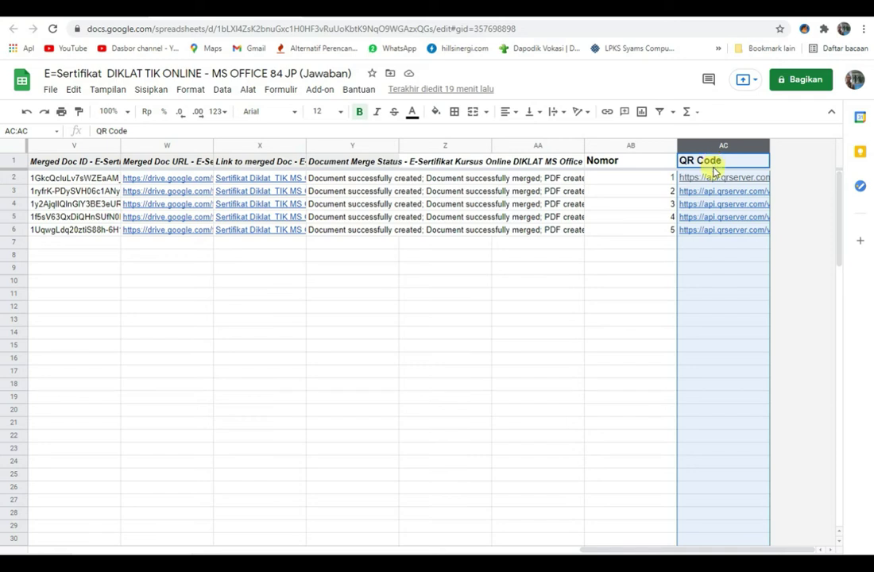
{"action": "left_click", "coordinate": [715, 179]}
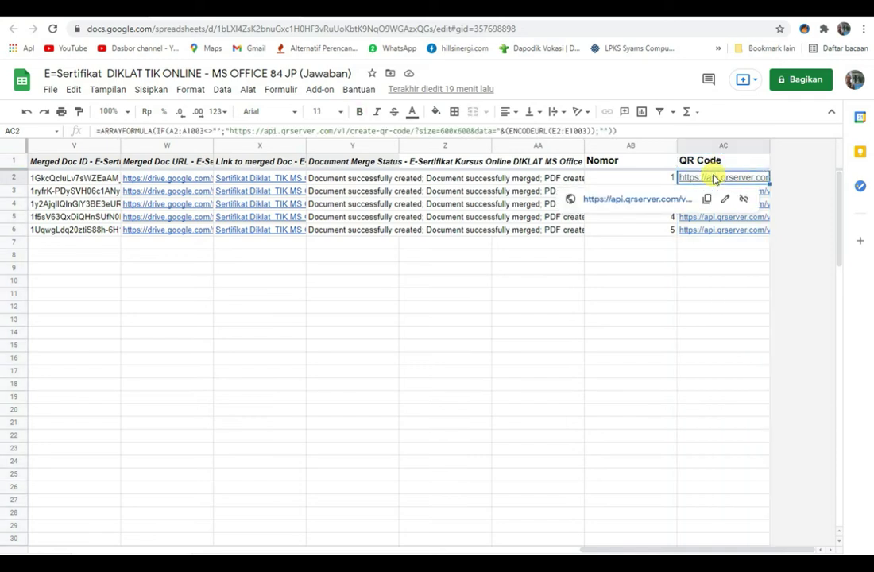
{"action": "left_click", "coordinate": [625, 181]}
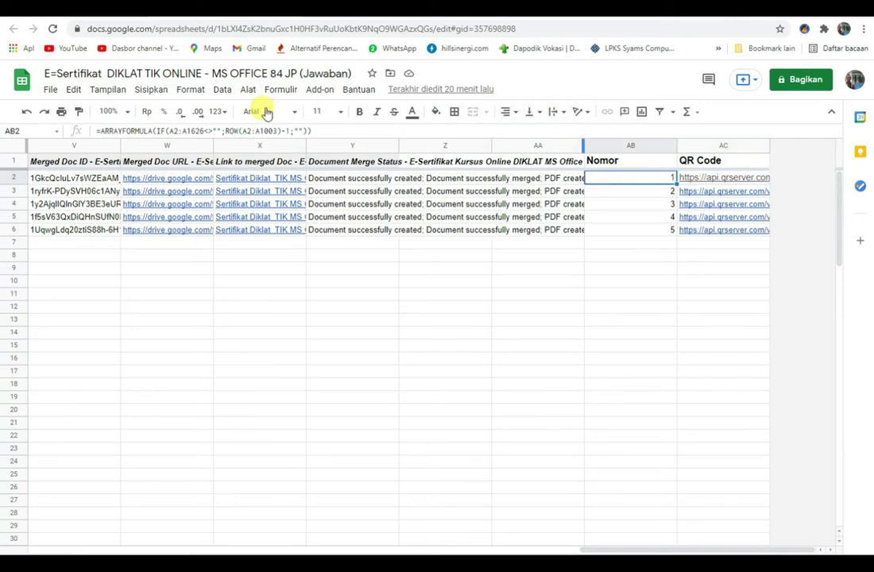
{"action": "left_click", "coordinate": [235, 131]}
{"action": "left_click", "coordinate": [339, 129]}
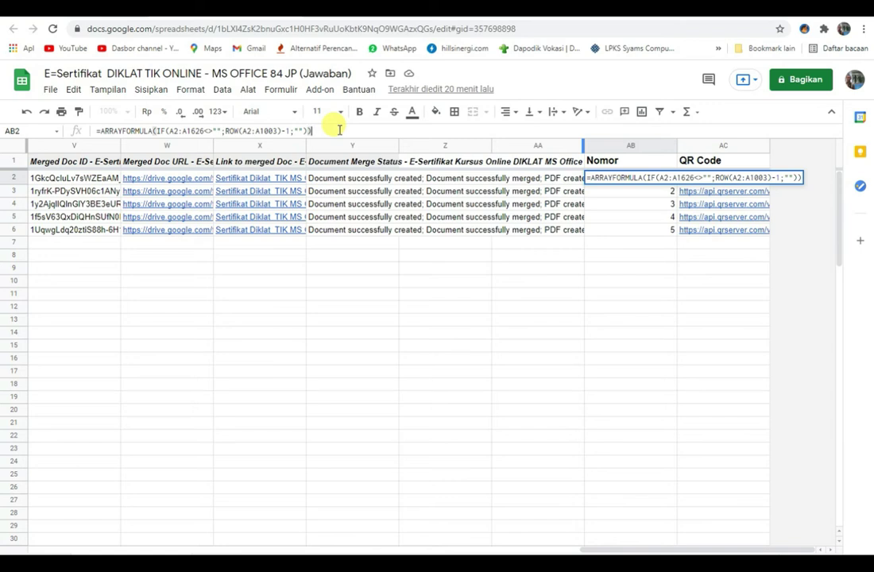
{"action": "left_click", "coordinate": [628, 177]}
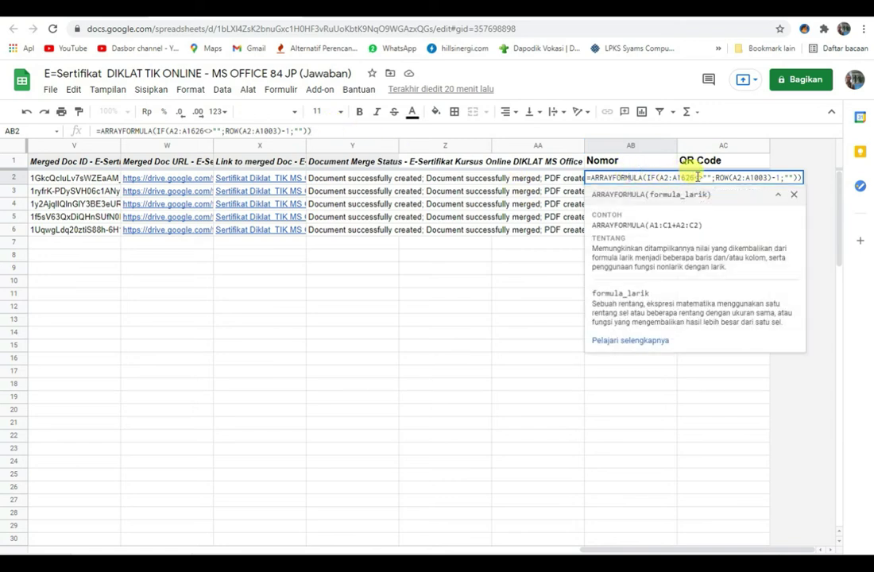
{"action": "key", "text": "alt+Tab"}
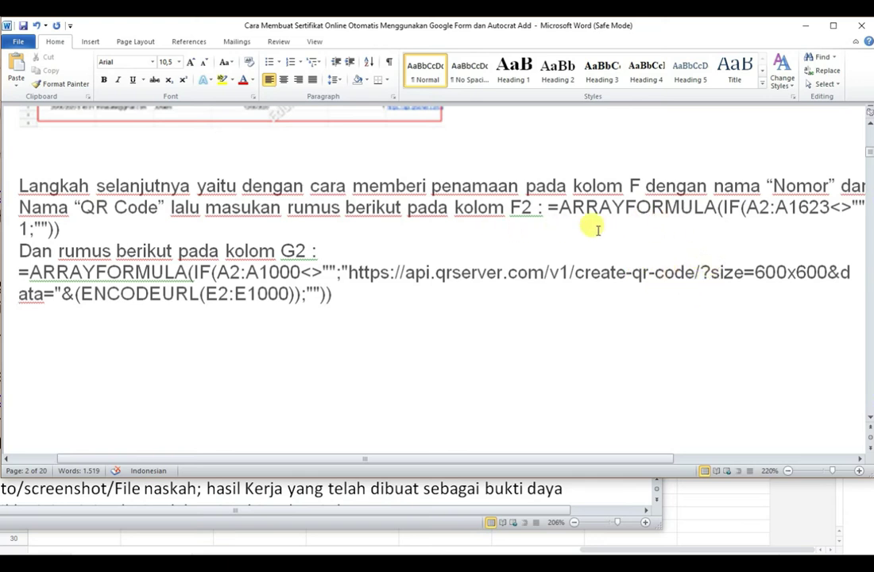
{"action": "left_click", "coordinate": [613, 208]}
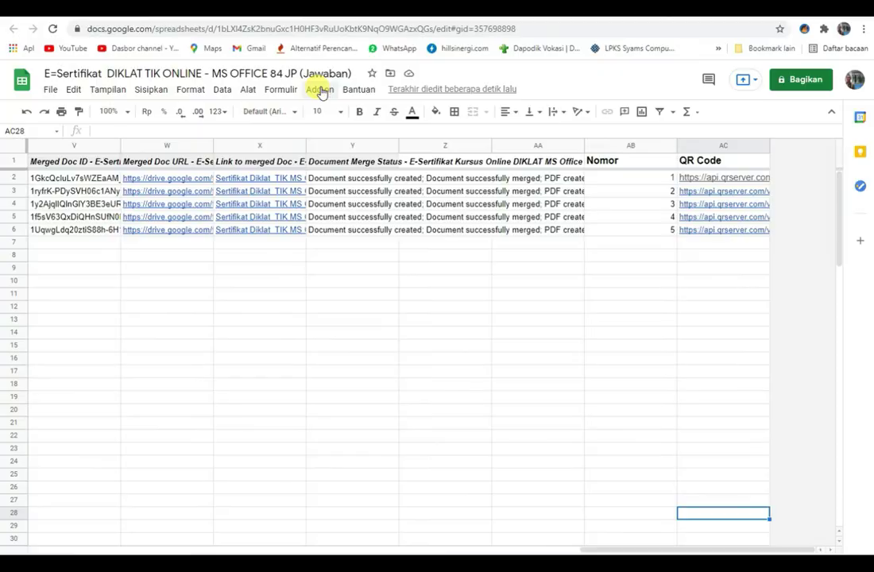
Step: Reopen the "E-Sertifikat Kursus Online DIKLAT MS Office" job in AutoCrat, dismiss the header warning and advance to the source data mapping
{"action": "left_click", "coordinate": [320, 89]}
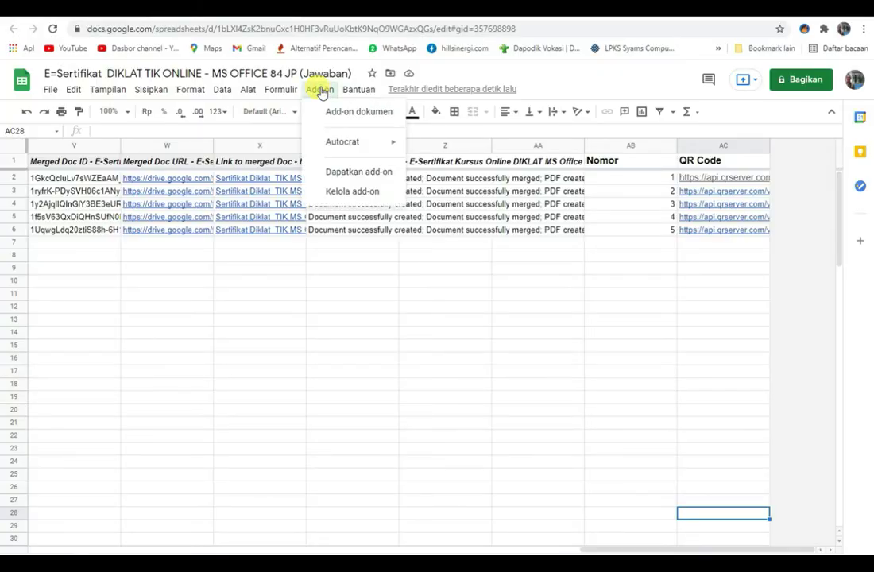
{"action": "mouse_move", "coordinate": [336, 145]}
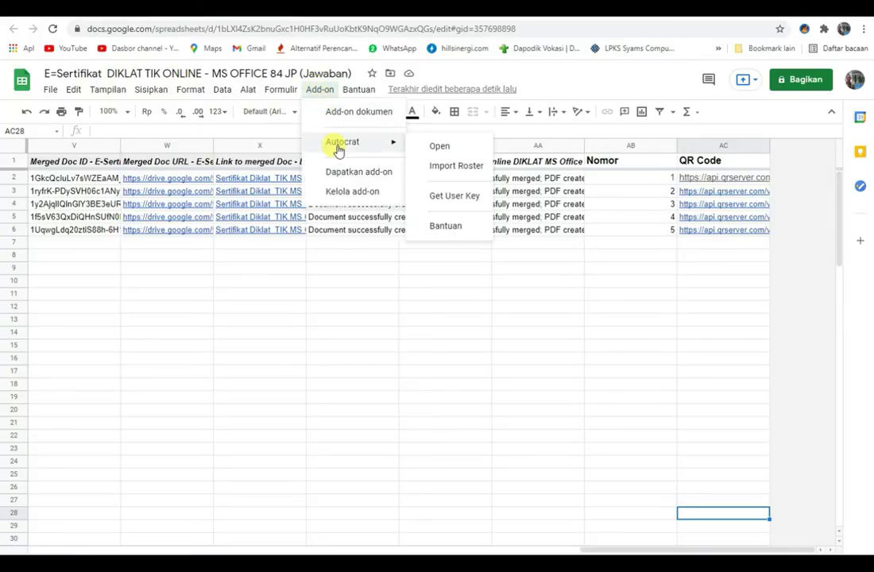
{"action": "left_click", "coordinate": [441, 148]}
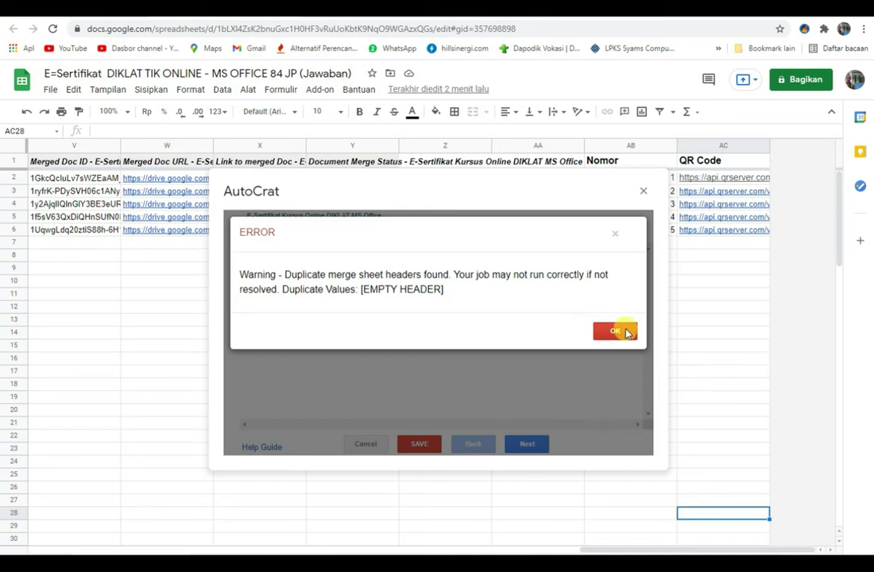
{"action": "left_click", "coordinate": [616, 332]}
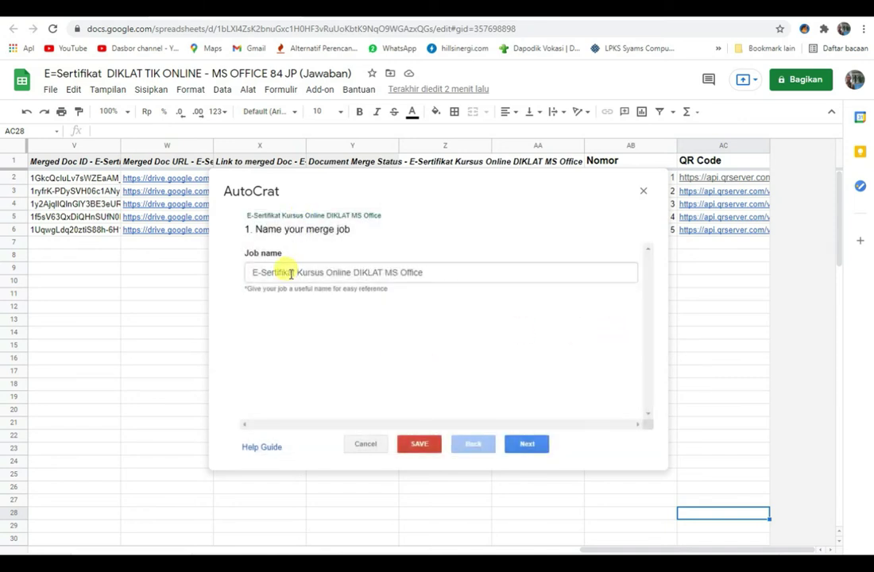
{"action": "left_click", "coordinate": [531, 443]}
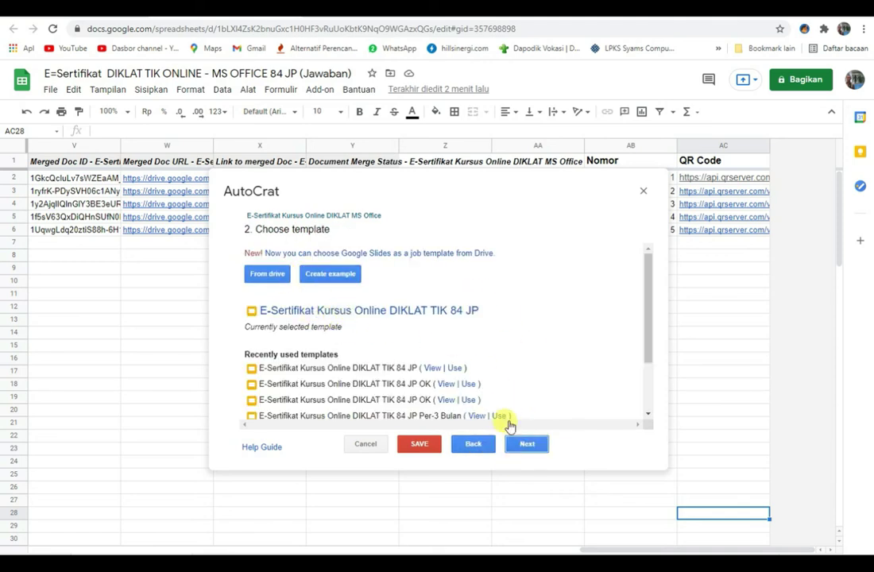
{"action": "left_click", "coordinate": [529, 447]}
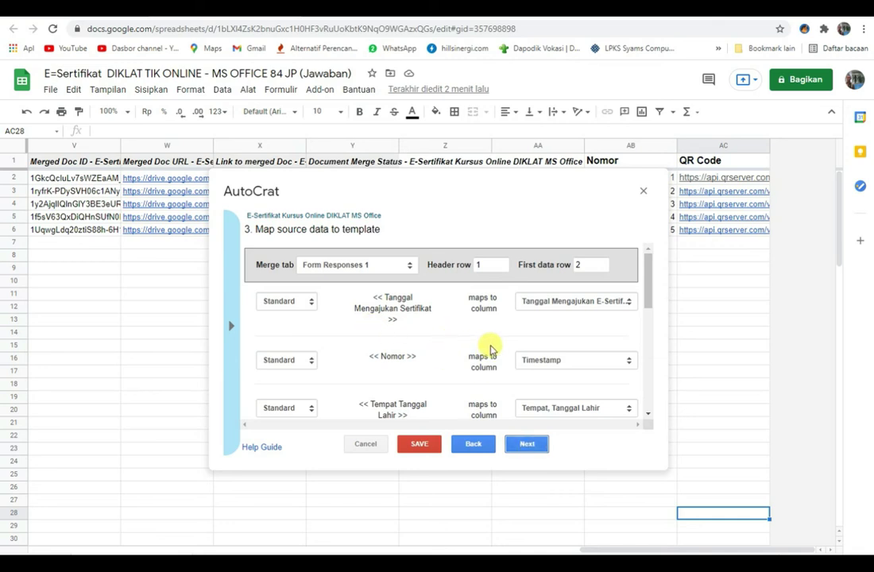
Step: Open the column choices for the <<Nomor>> tag and look through them for the Nomor column
{"action": "left_click_drag", "start_coordinate": [650, 273], "coordinate": [655, 280]}
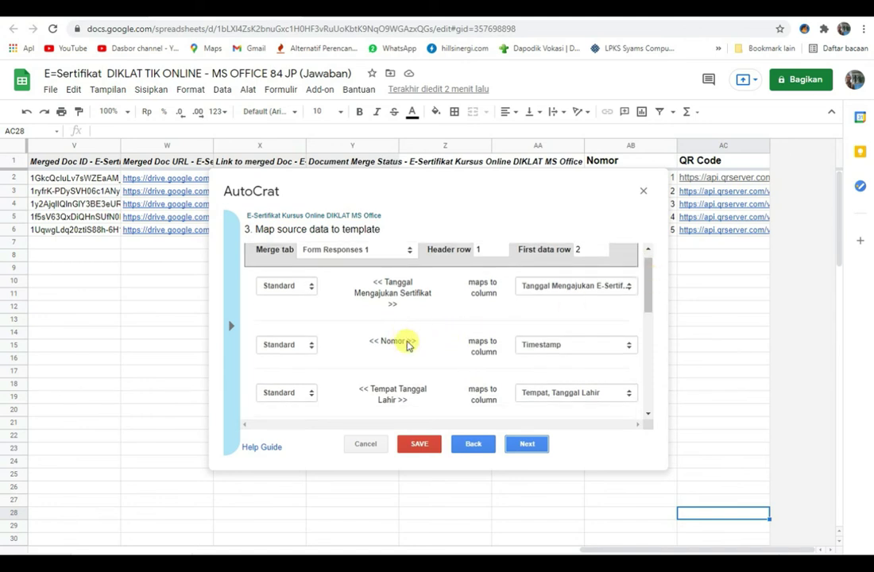
{"action": "left_click", "coordinate": [627, 346]}
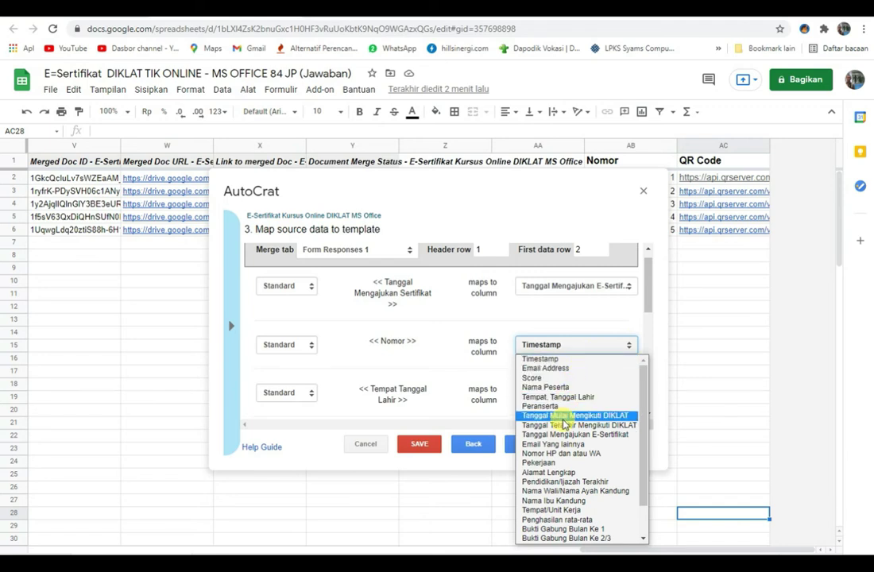
{"action": "scroll", "coordinate": [549, 533], "scroll_direction": "down", "scroll_amount": 2}
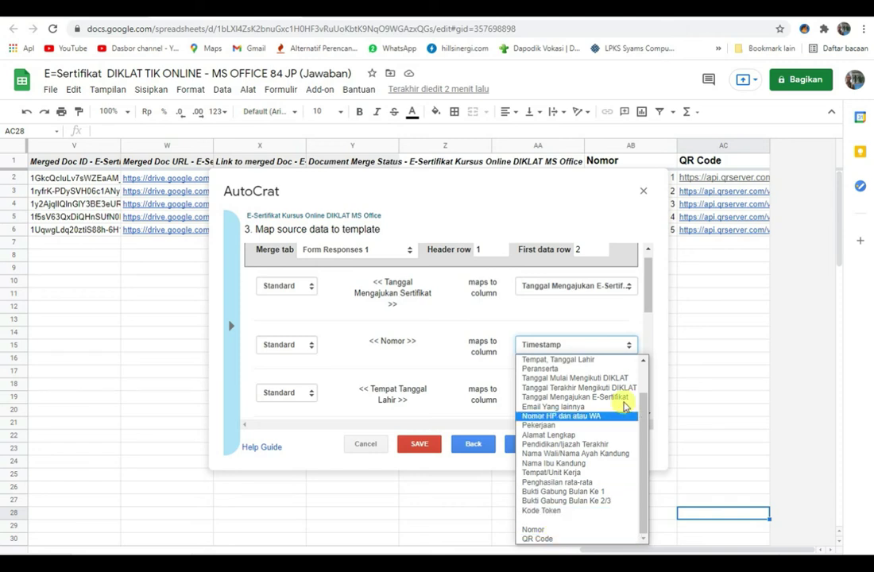
{"action": "scroll", "coordinate": [580, 358], "scroll_direction": "up", "scroll_amount": 1}
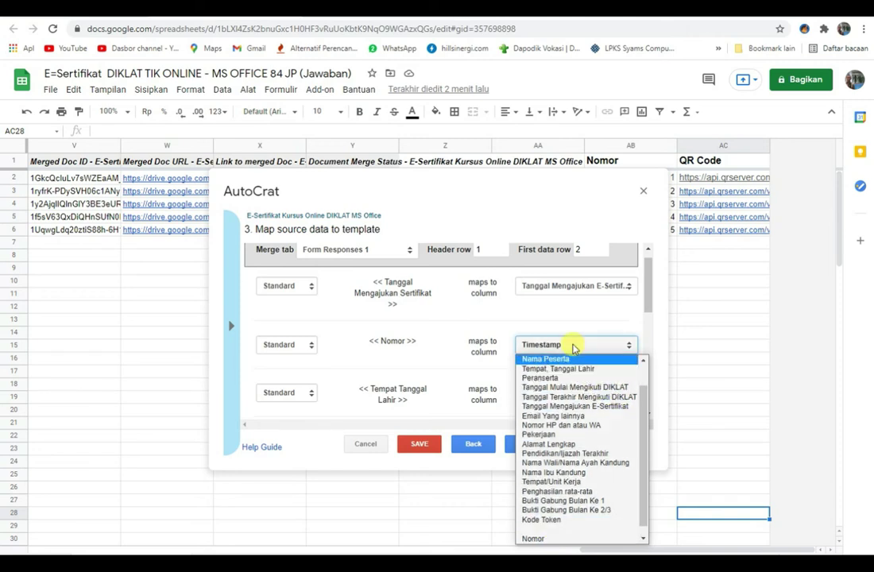